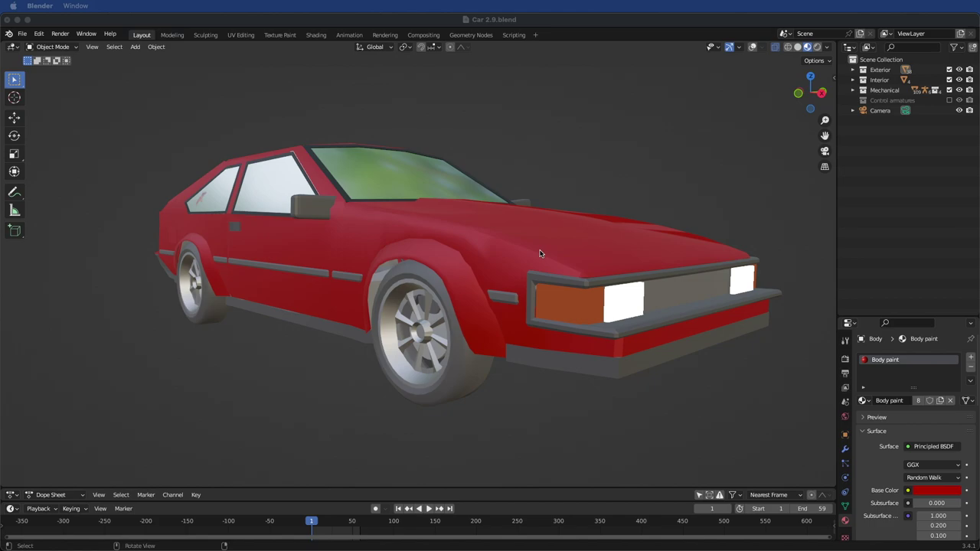
scroll(500, 257, down, 2)
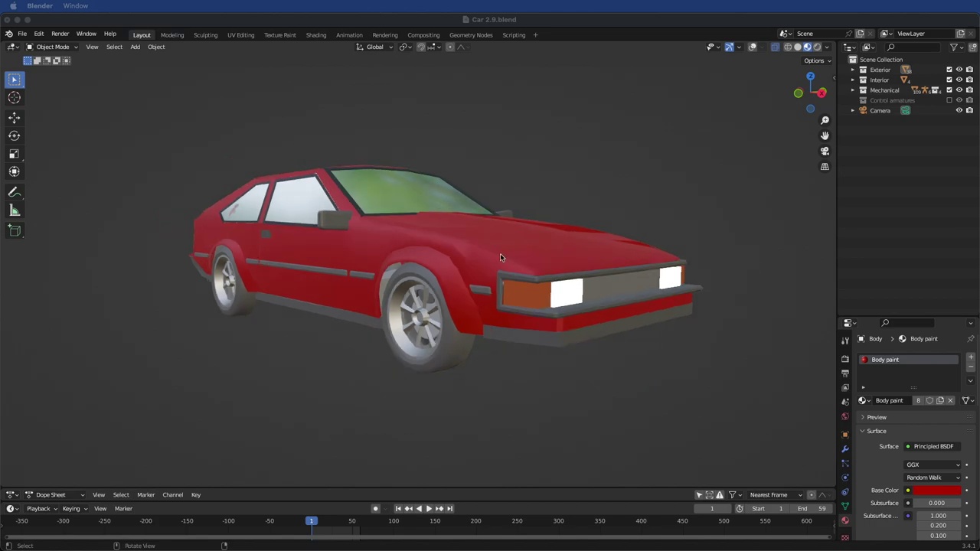
scroll(463, 261, up, 5)
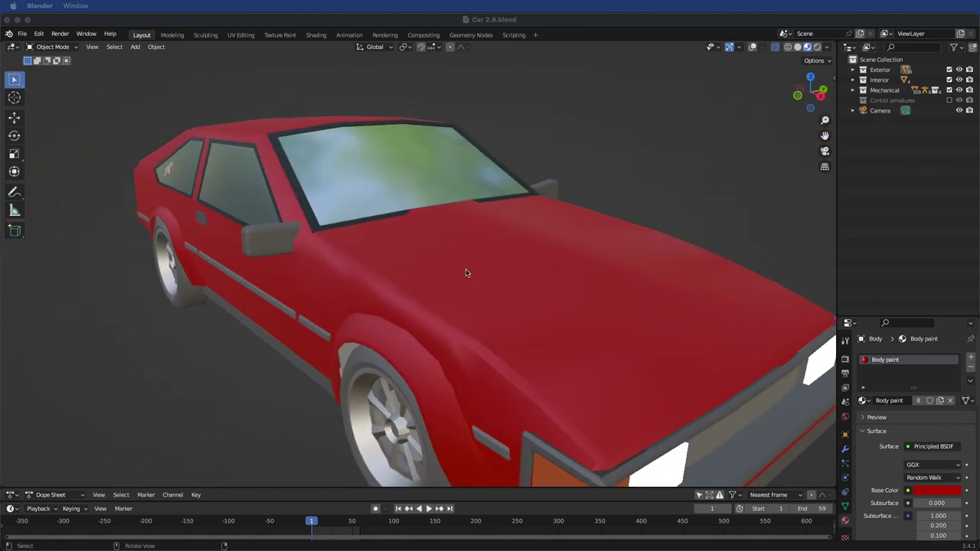
scroll(466, 272, down, 4)
middle_drag(493, 258, 512, 261)
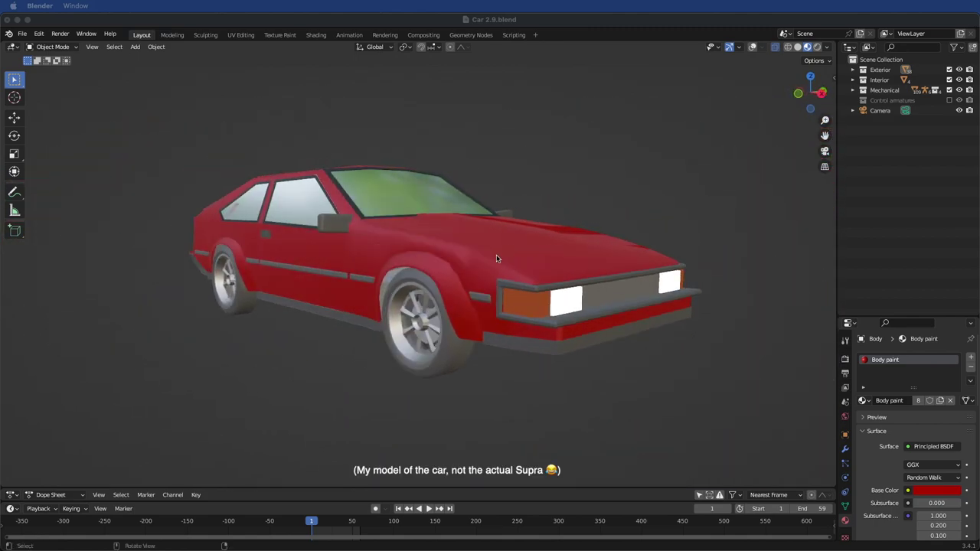
scroll(465, 252, up, 2)
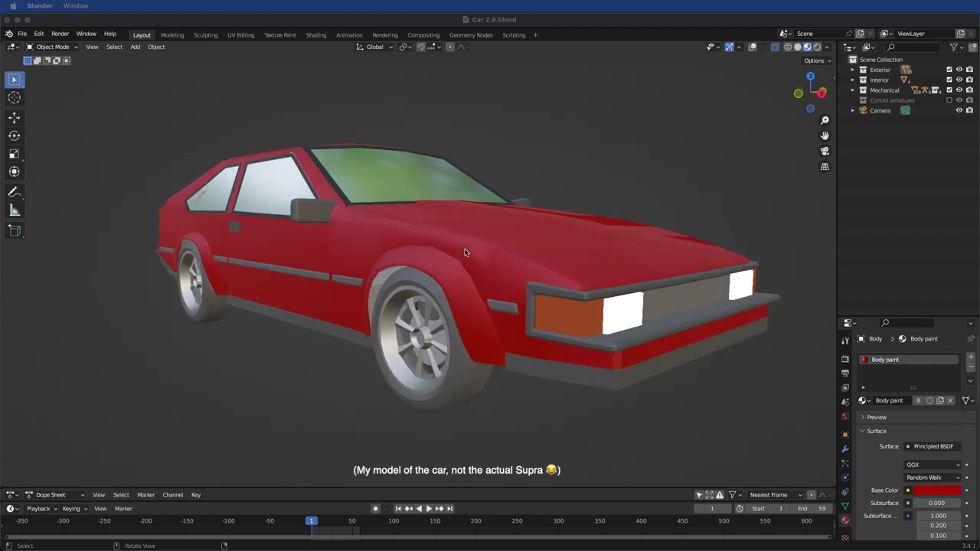
scroll(483, 273, up, 2)
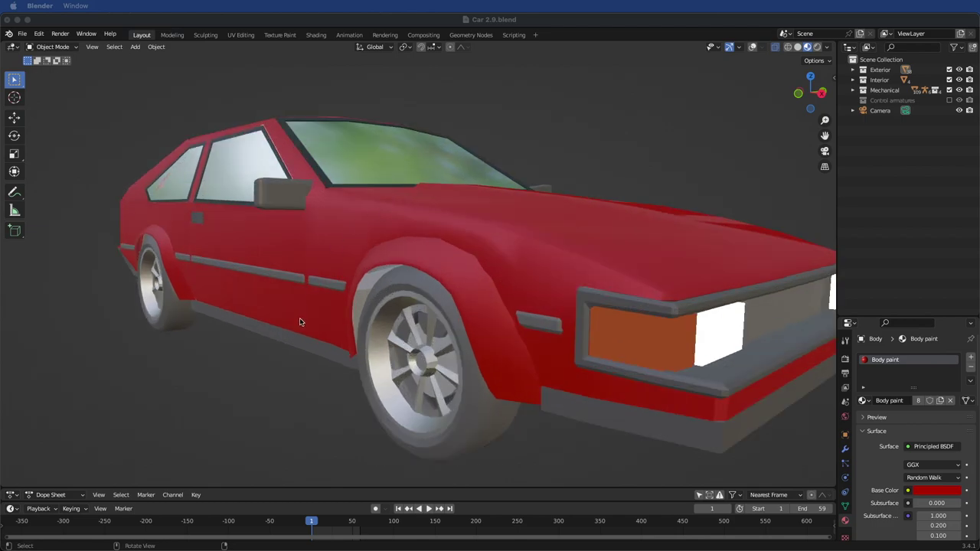
scroll(557, 391, down, 4)
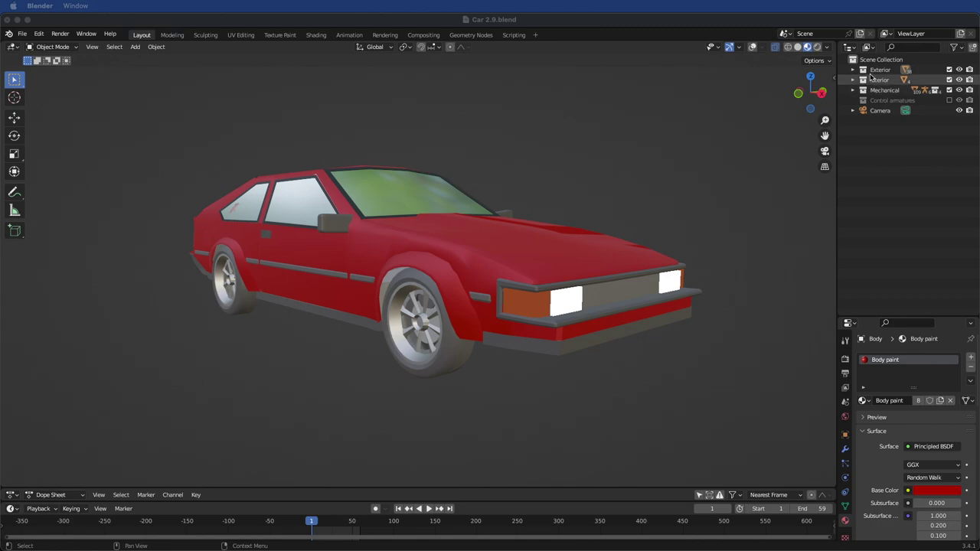
Exclude the Exterior and Interior collections to reveal the bare chassis
click(949, 70)
middle_drag(645, 171, 534, 276)
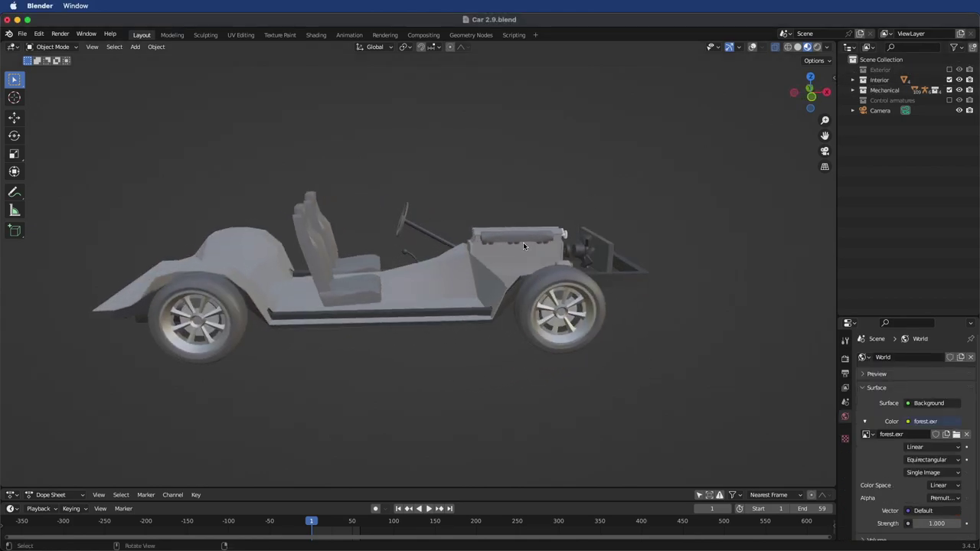
middle_drag(641, 421, 643, 214)
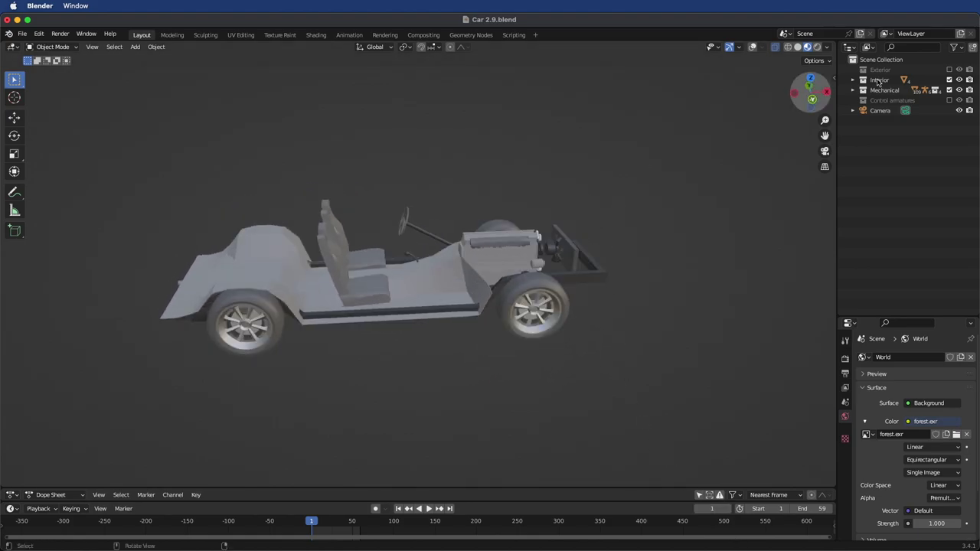
click(949, 79)
middle_drag(352, 223, 472, 221)
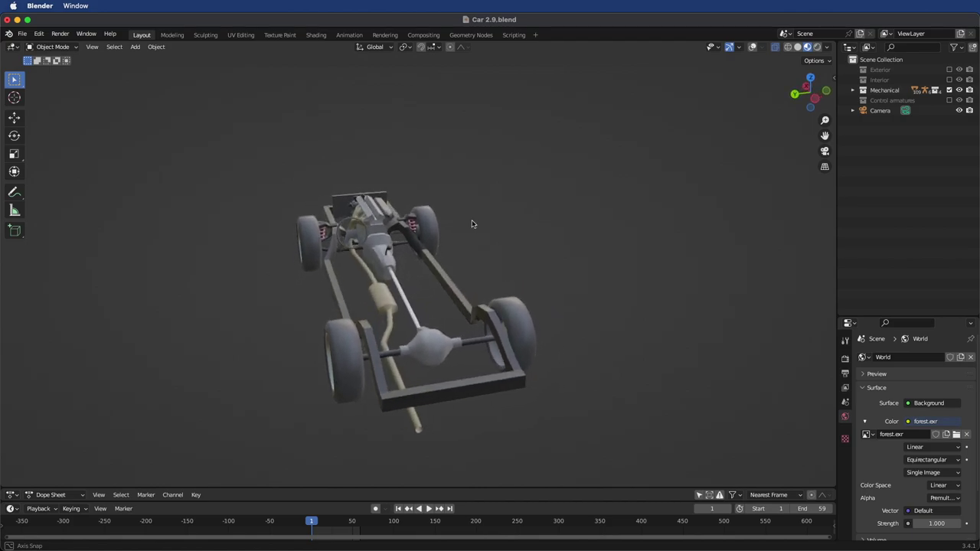
middle_drag(409, 253, 440, 187)
Expand Mechanical and exclude Transmission, Suspension and steering, and Other, keeping only Engine
click(852, 89)
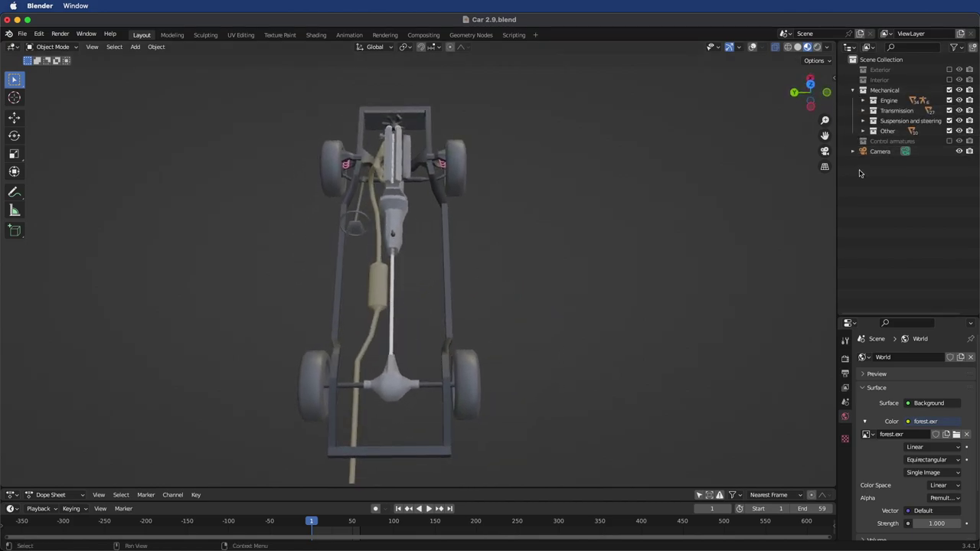
click(885, 104)
drag(949, 110, 950, 130)
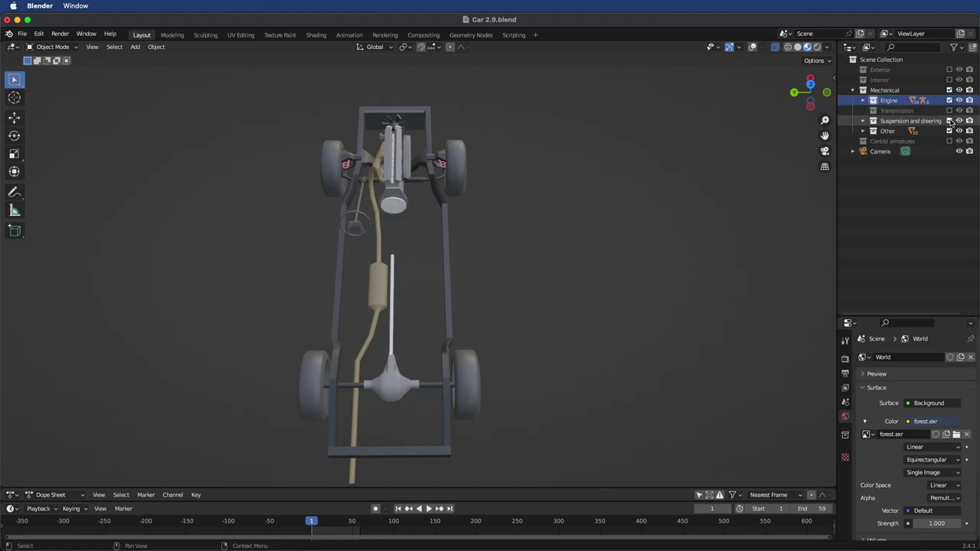
click(949, 110)
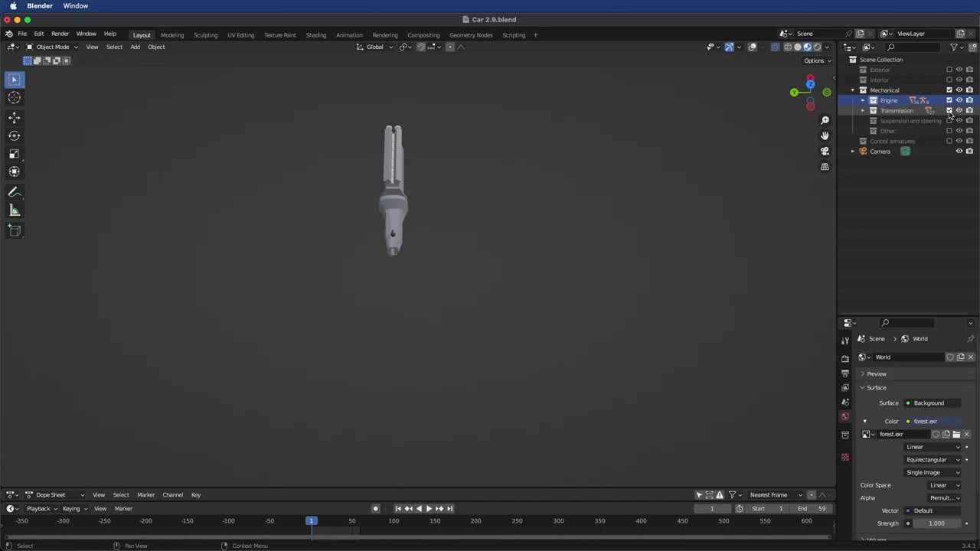
click(949, 120)
click(949, 131)
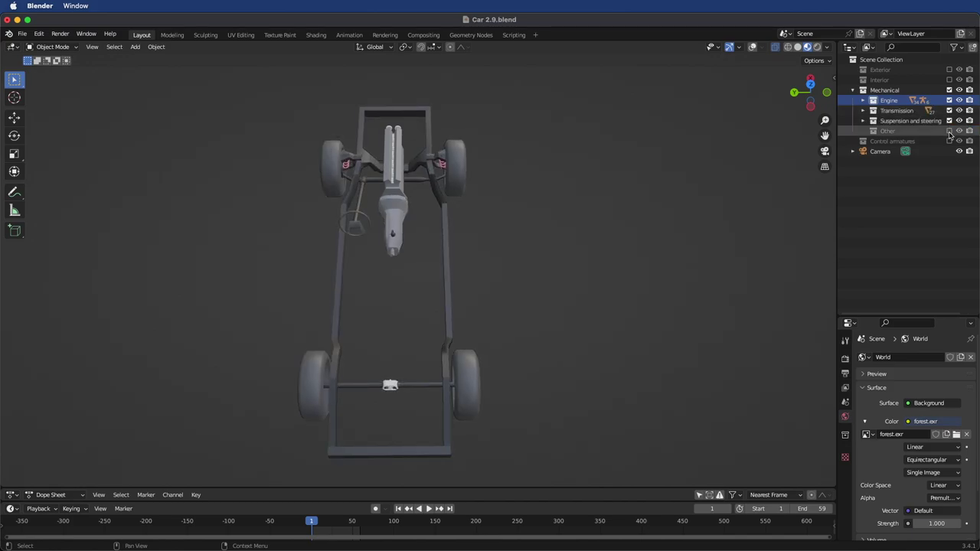
middle_drag(566, 221, 496, 176)
click(949, 131)
click(949, 120)
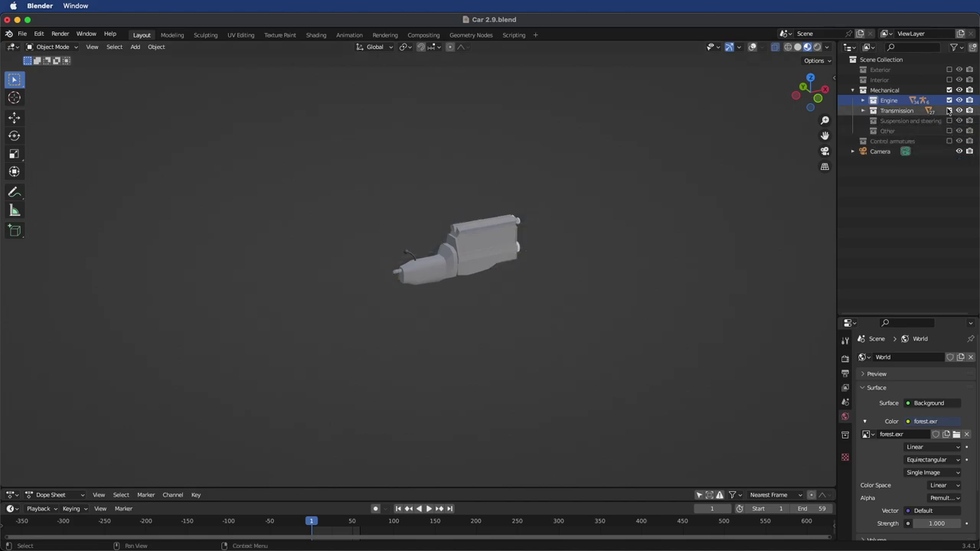
click(949, 111)
Turn on X-ray with Alt+Z and frame the engine block
key(alt+z)
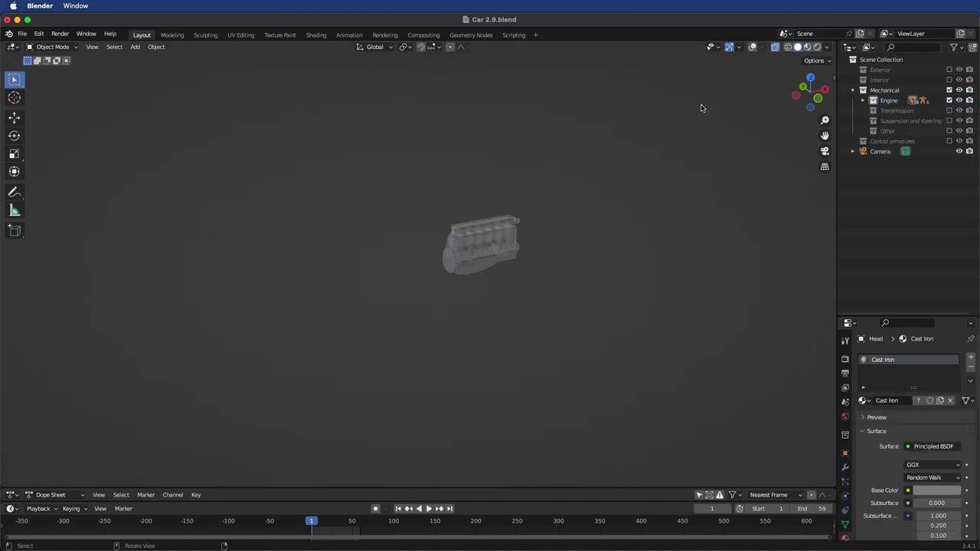
key(KP_Decimal)
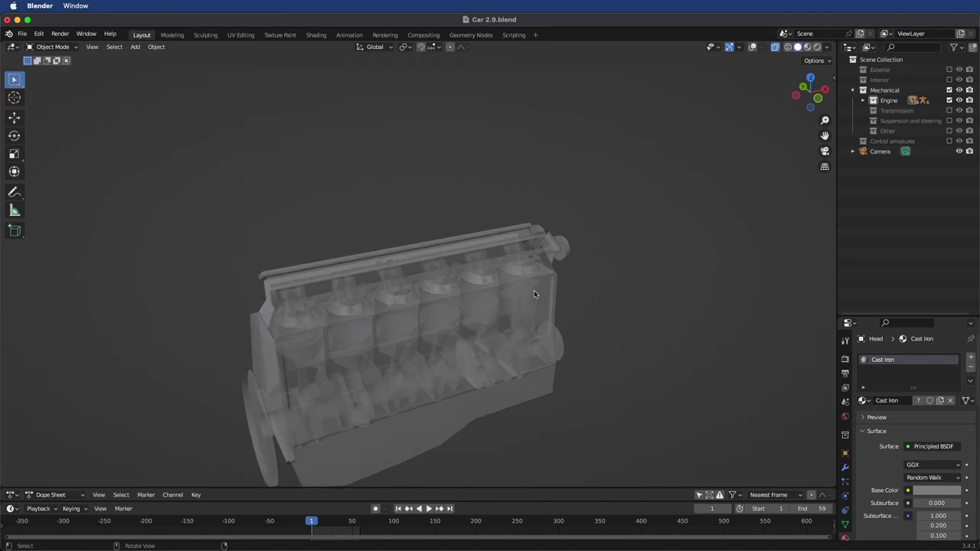
shift+scroll(530, 288, down, 3)
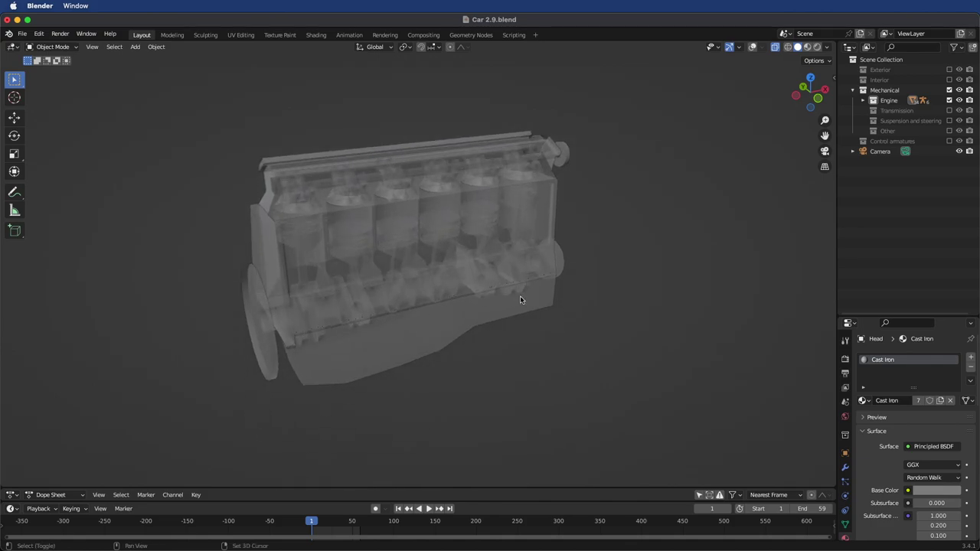
Play the animation and orbit around the see-through engine to watch pistons and crankshaft
click(430, 508)
middle_drag(452, 294, 465, 161)
scroll(421, 279, up, 3)
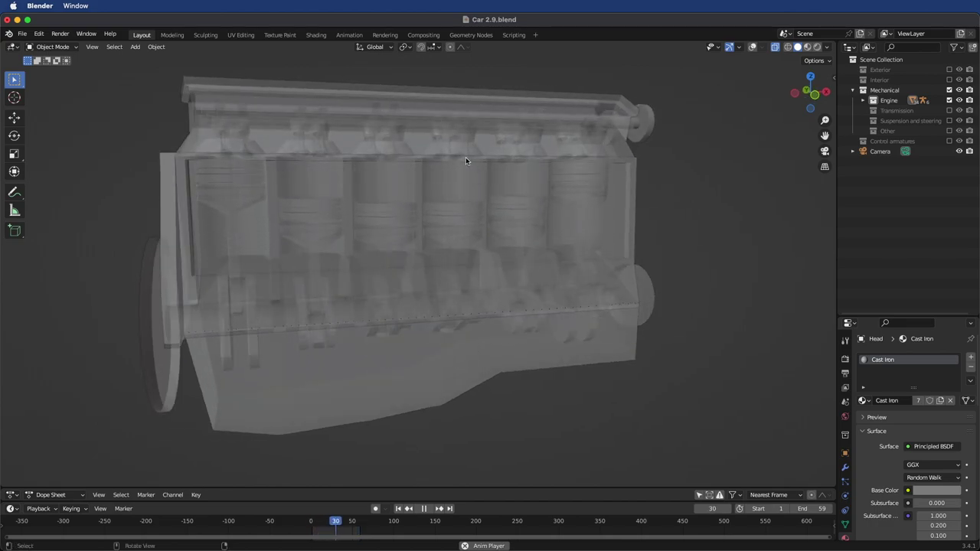
middle_drag(538, 168, 493, 179)
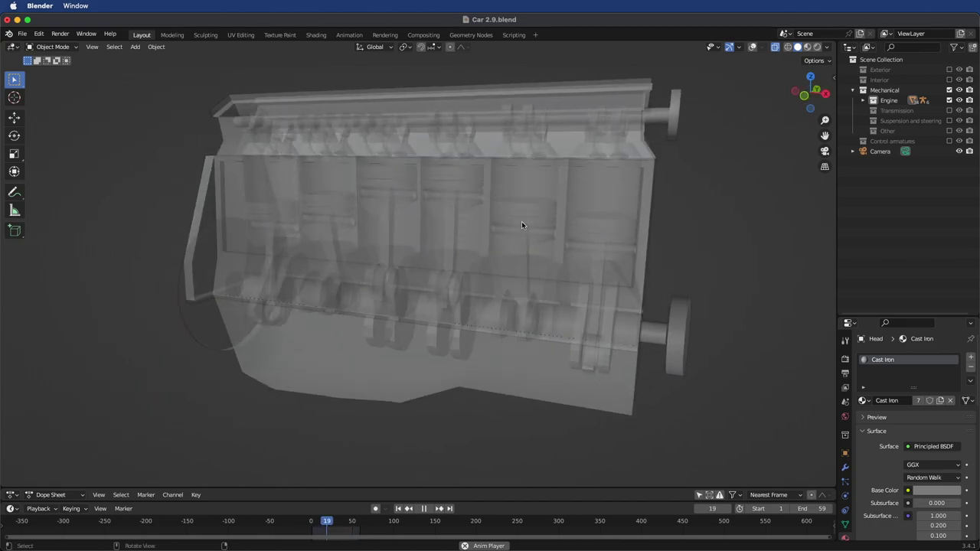
scroll(529, 123, up, 2)
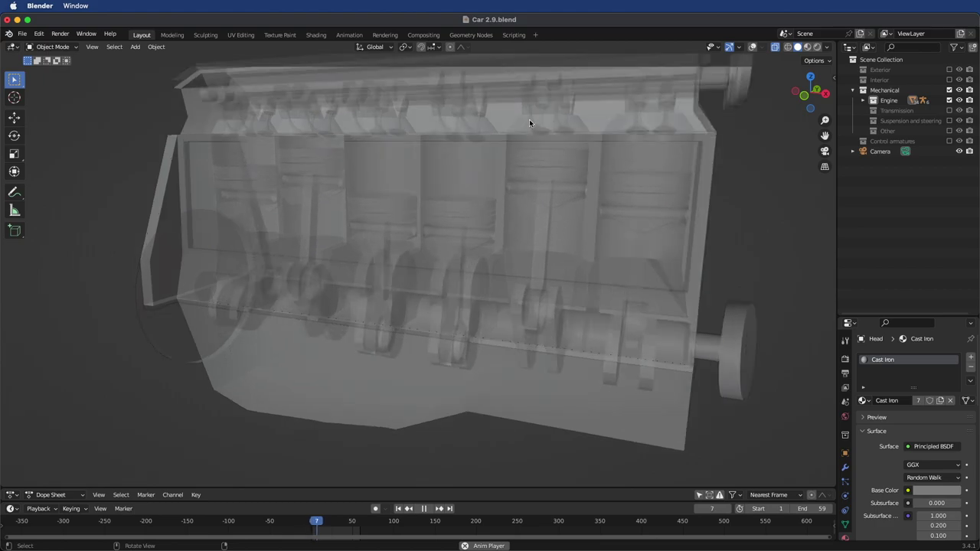
scroll(529, 123, down, 4)
middle_drag(529, 122, 493, 183)
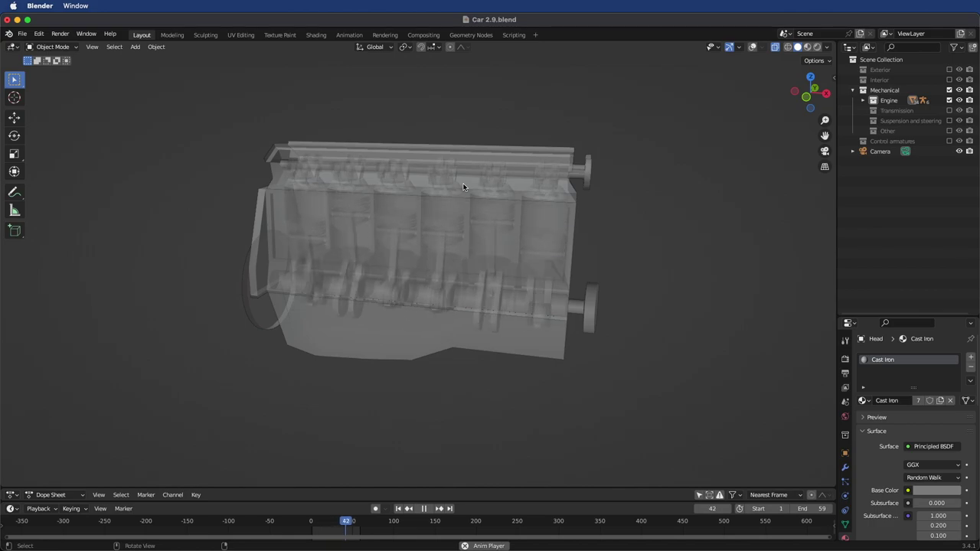
Re-enable Transmission, frame it, and orbit to view its gears through the X-ray housing
click(949, 111)
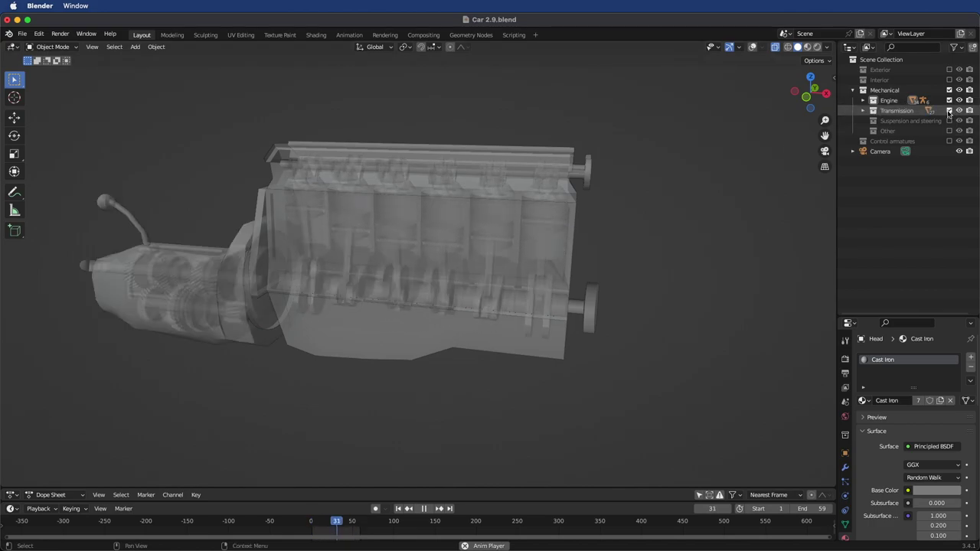
click(192, 306)
key(KP_Decimal)
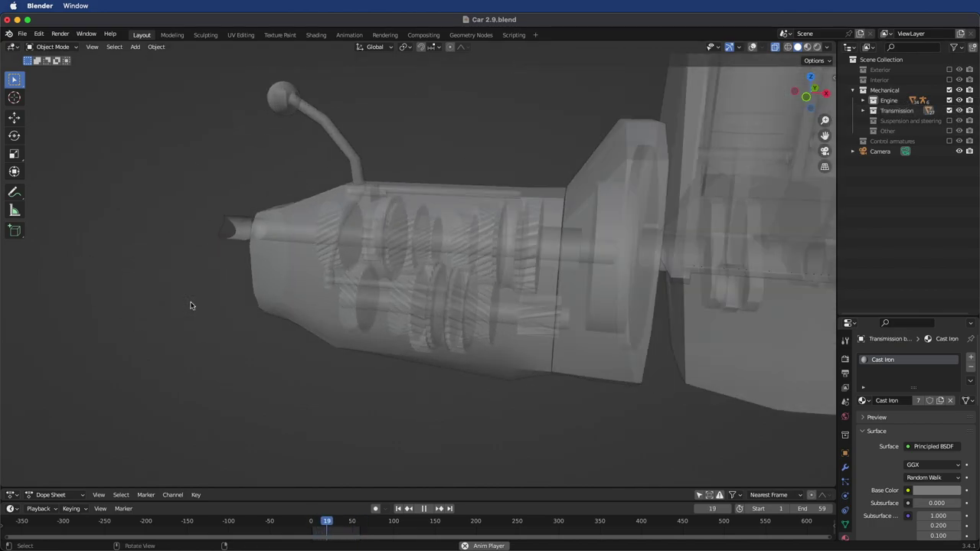
middle_drag(522, 284, 465, 298)
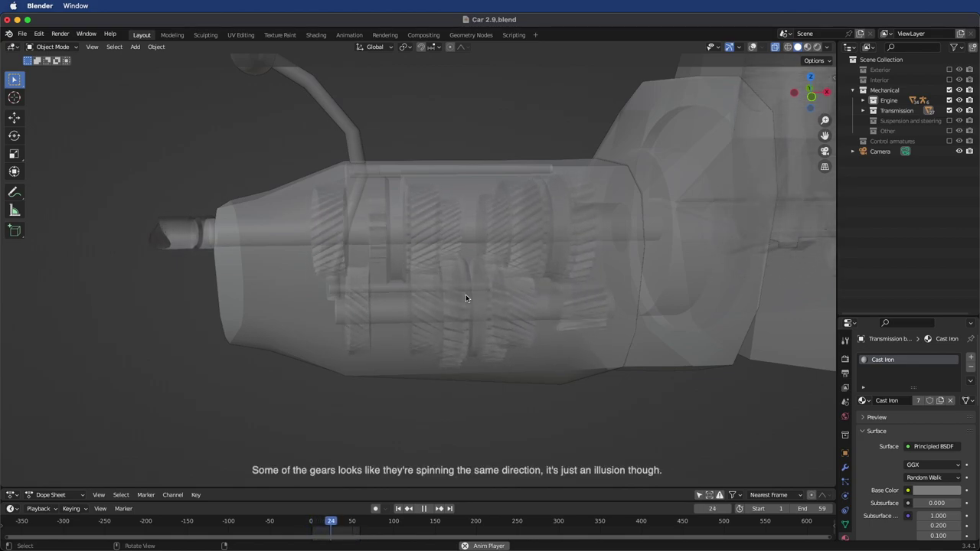
scroll(424, 299, down, 3)
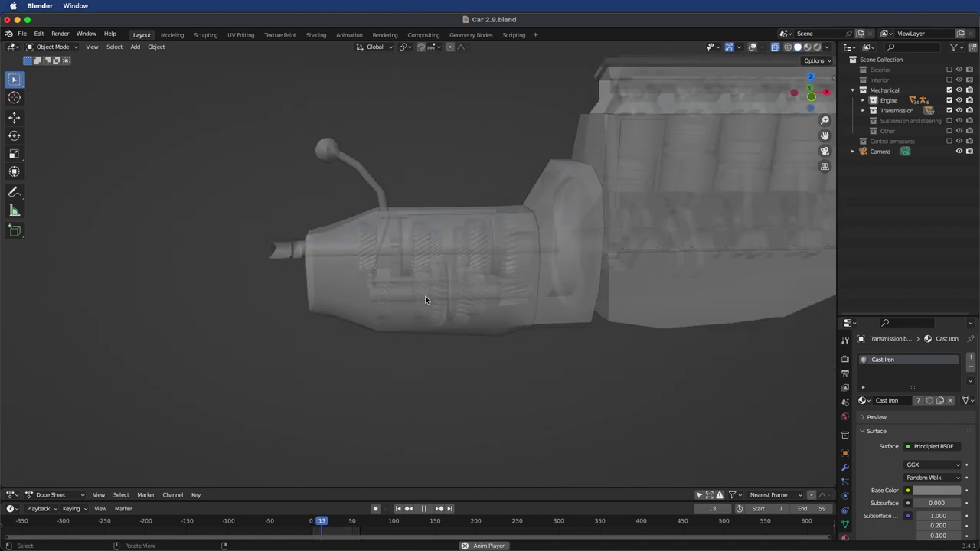
middle_drag(425, 299, 363, 277)
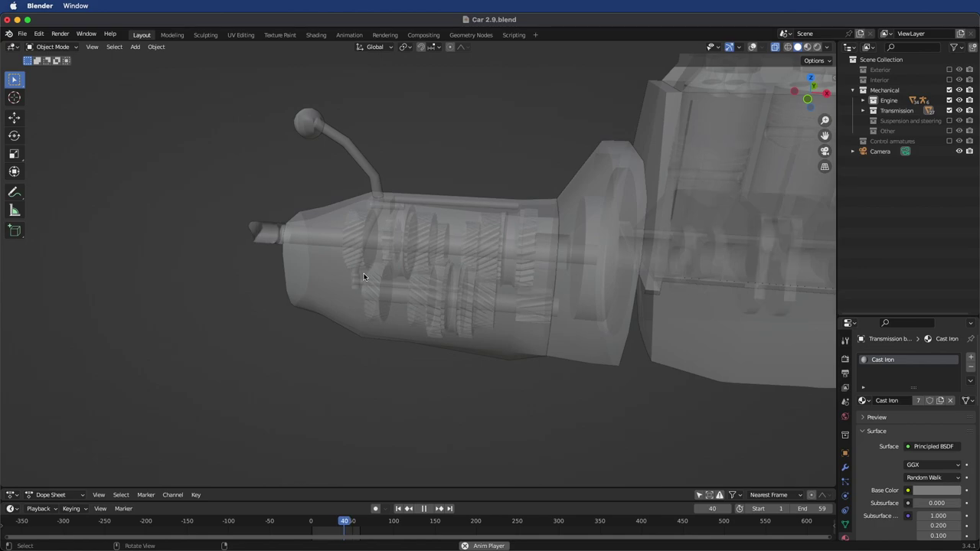
Enable the Suspension and steering and Other collections
click(949, 120)
scroll(76, 199, down, 4)
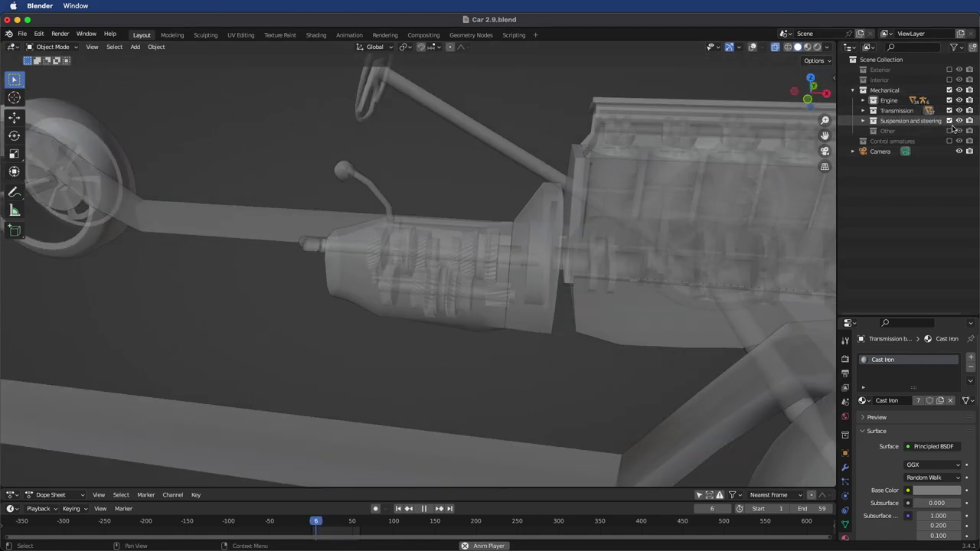
scroll(235, 263, up, 2)
scroll(235, 264, down, 3)
scroll(229, 277, up, 3)
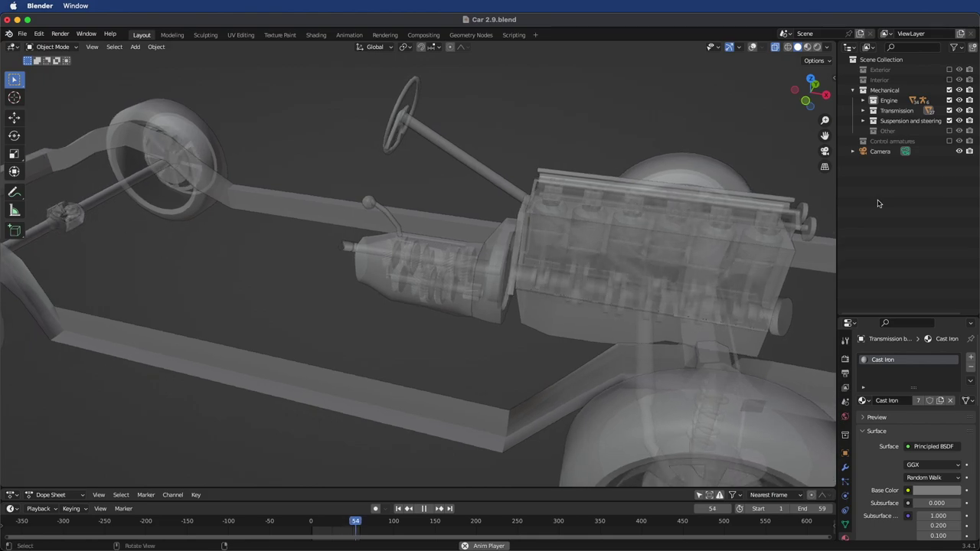
click(949, 131)
Frame the Rear diff housing, then orbit and zoom out over the whole chassis
click(61, 222)
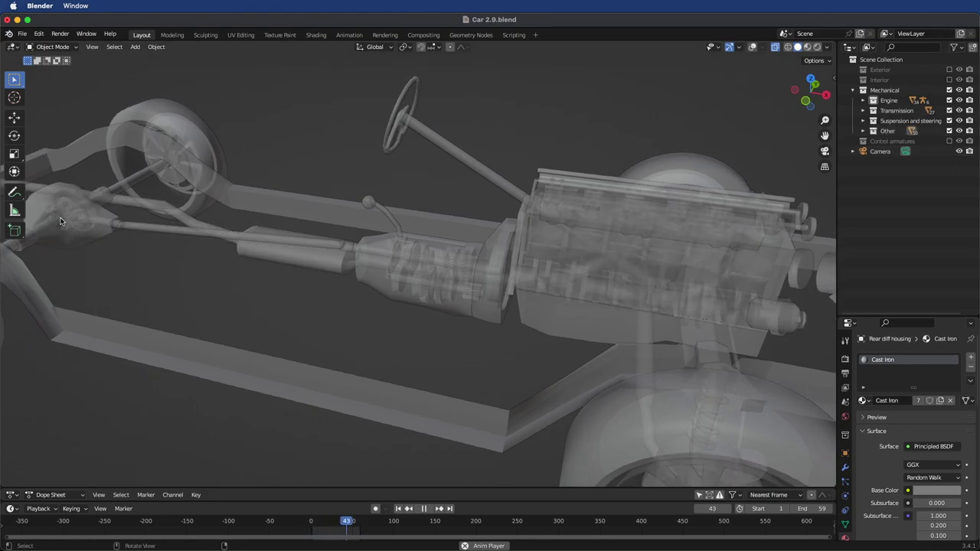
key(KP_Decimal)
scroll(389, 237, right, 10)
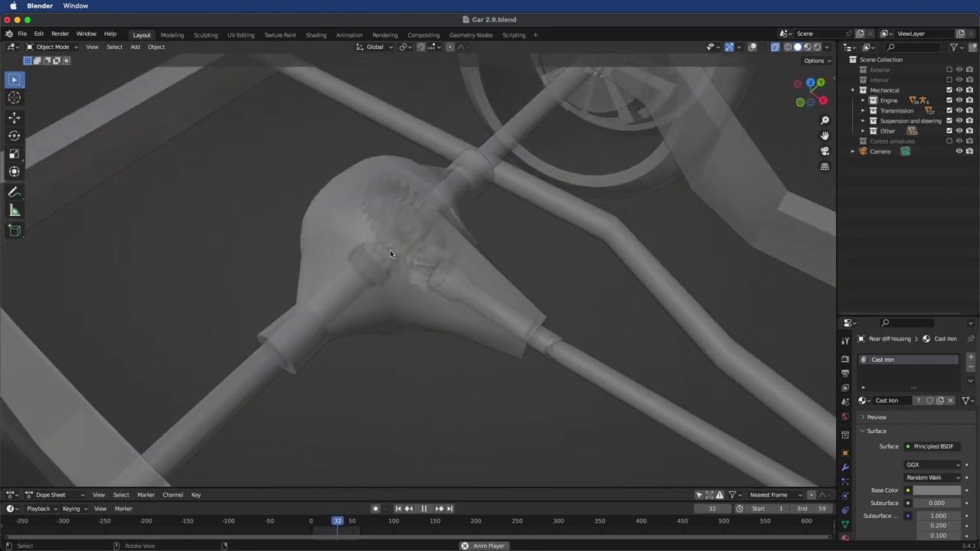
scroll(397, 256, down, 5)
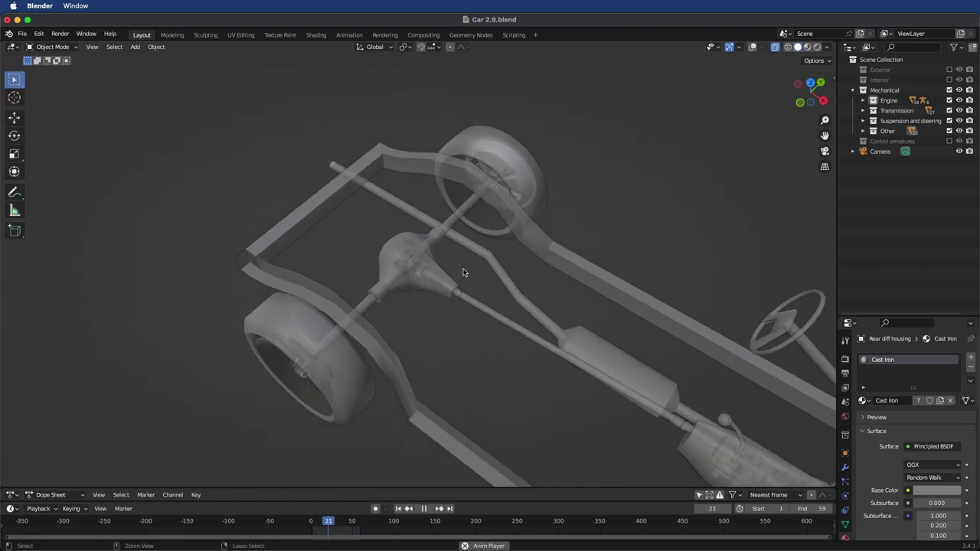
scroll(463, 272, up, 3)
scroll(463, 273, down, 5)
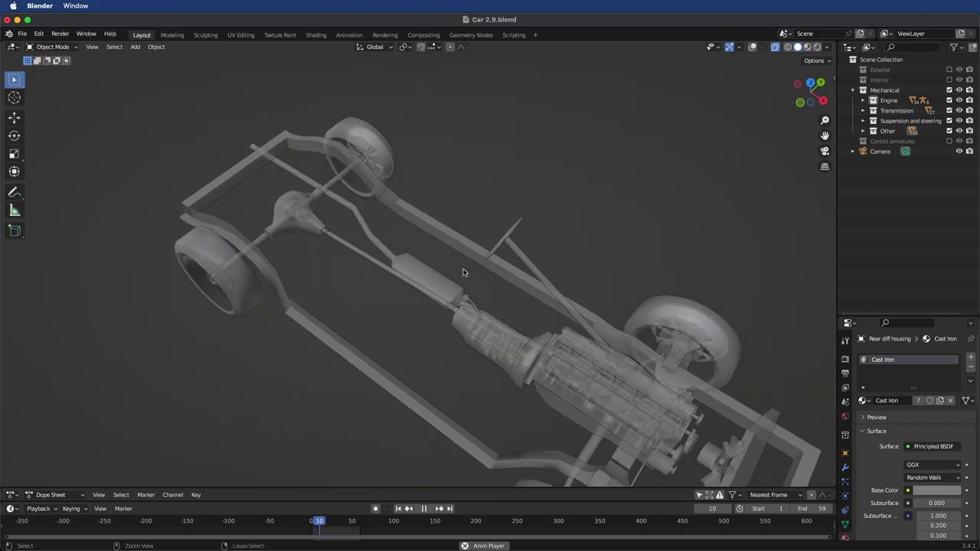
scroll(462, 273, up, 10)
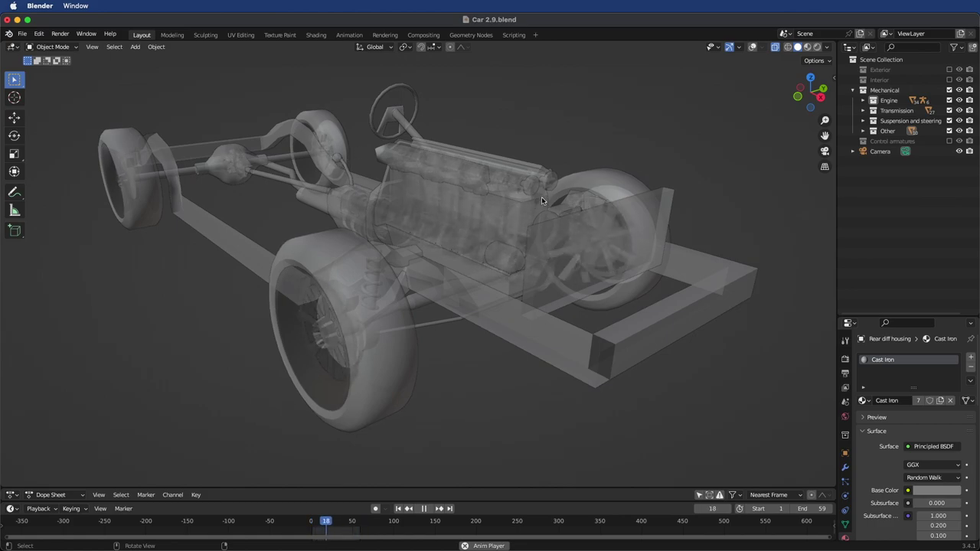
middle_drag(495, 227, 339, 283)
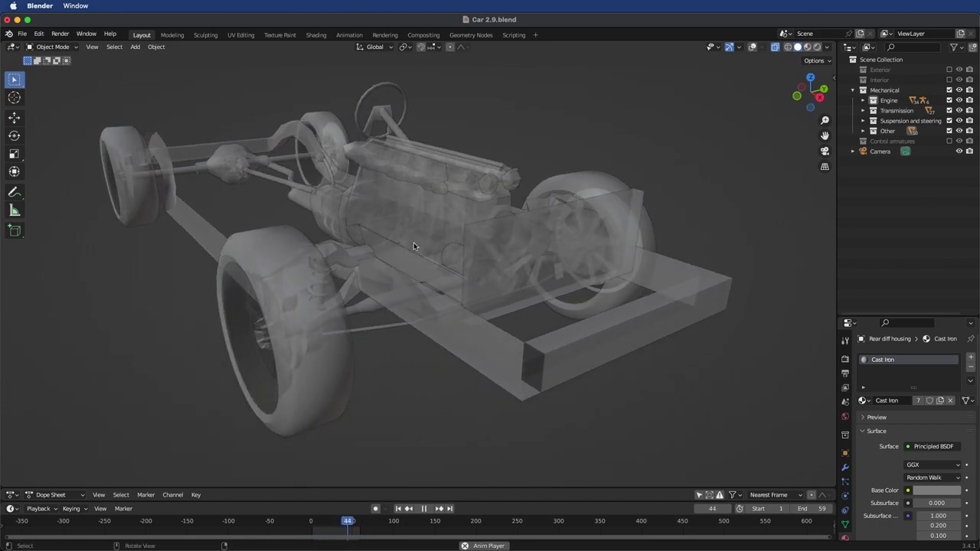
scroll(413, 242, down, 5)
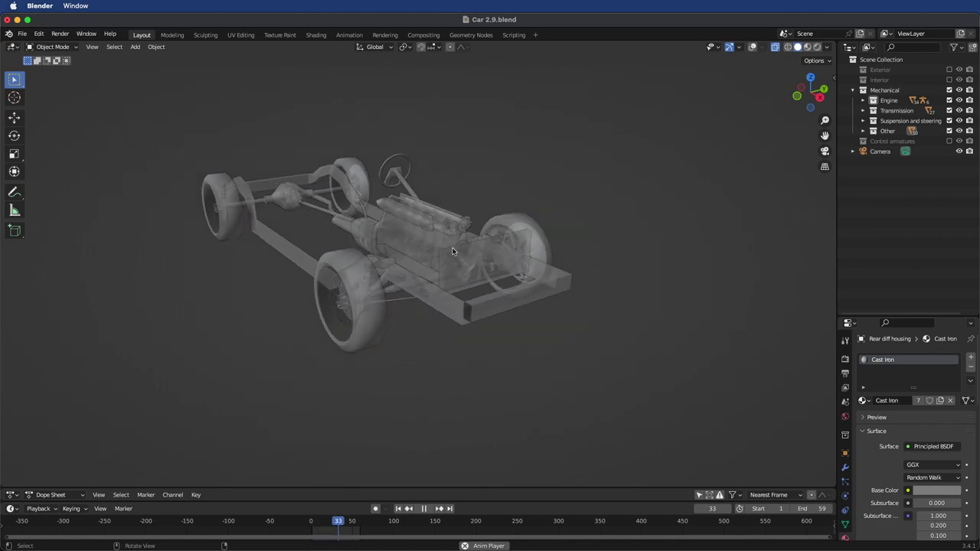
middle_drag(413, 242, 577, 288)
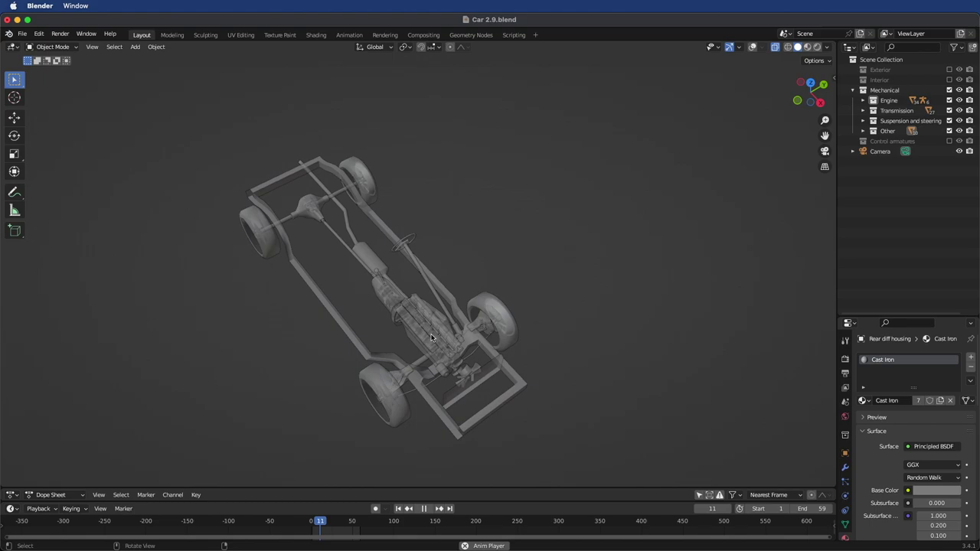
Show the Interior and Exterior collections, turn off X-ray, and switch to Material Preview
click(949, 80)
click(949, 69)
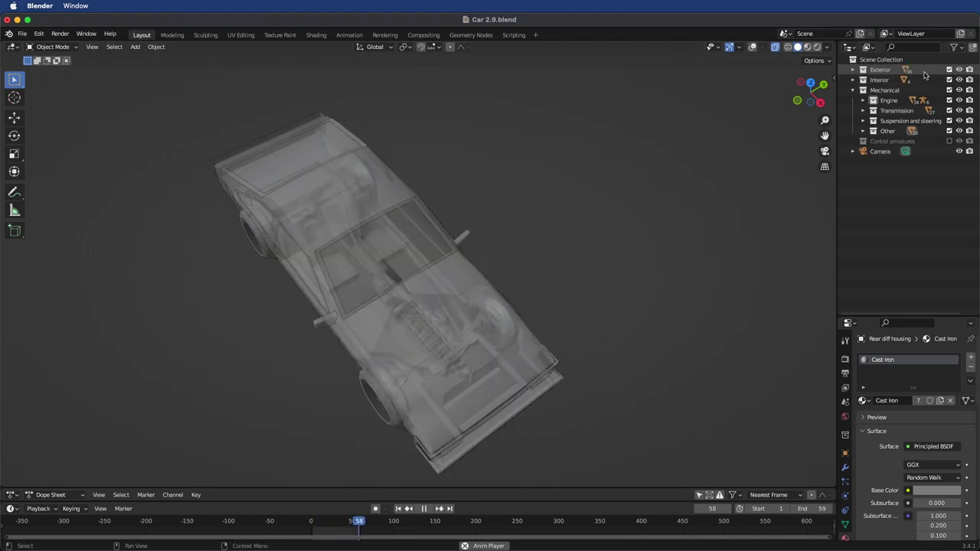
click(335, 253)
click(806, 47)
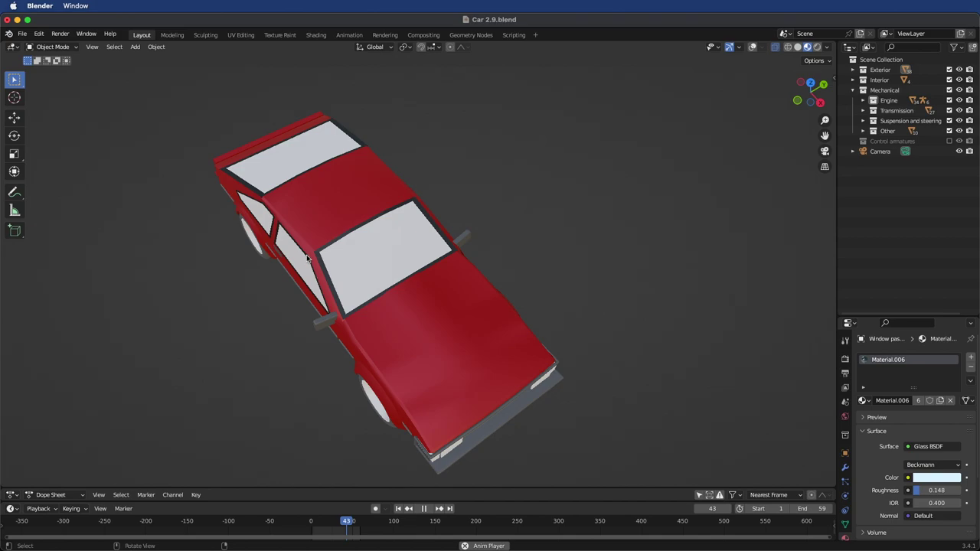
Select the bird sticker on the rear side window and frame it
middle_drag(307, 258, 200, 264)
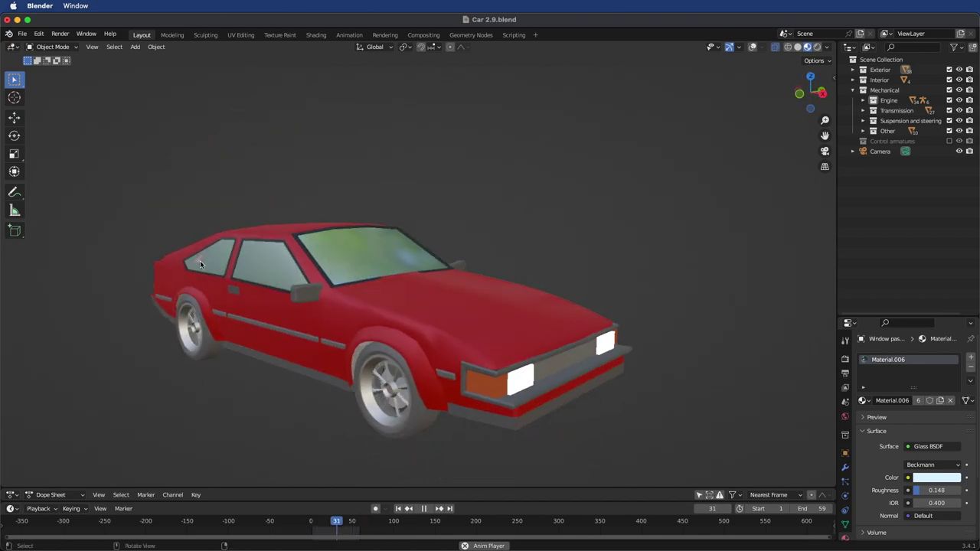
click(200, 264)
key(KP_Decimal)
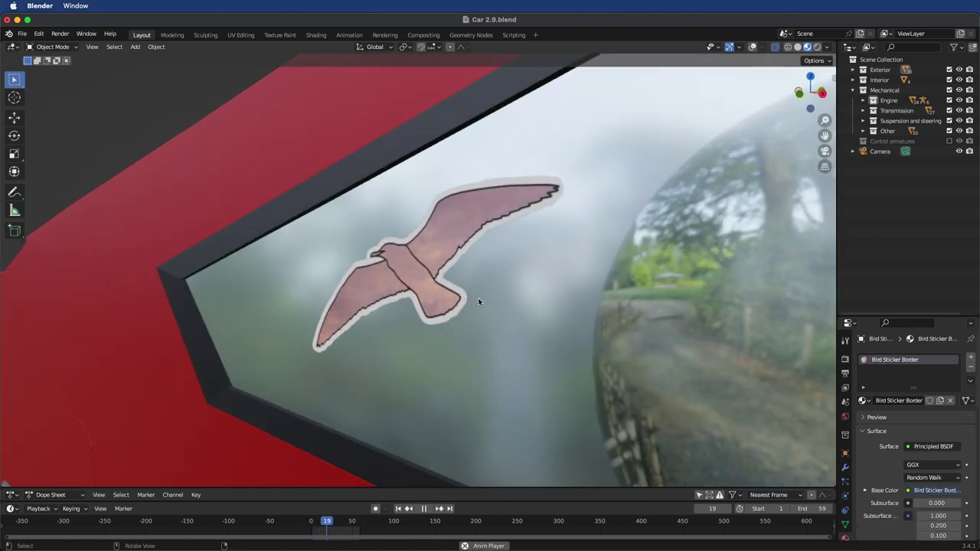
scroll(581, 319, down, 6)
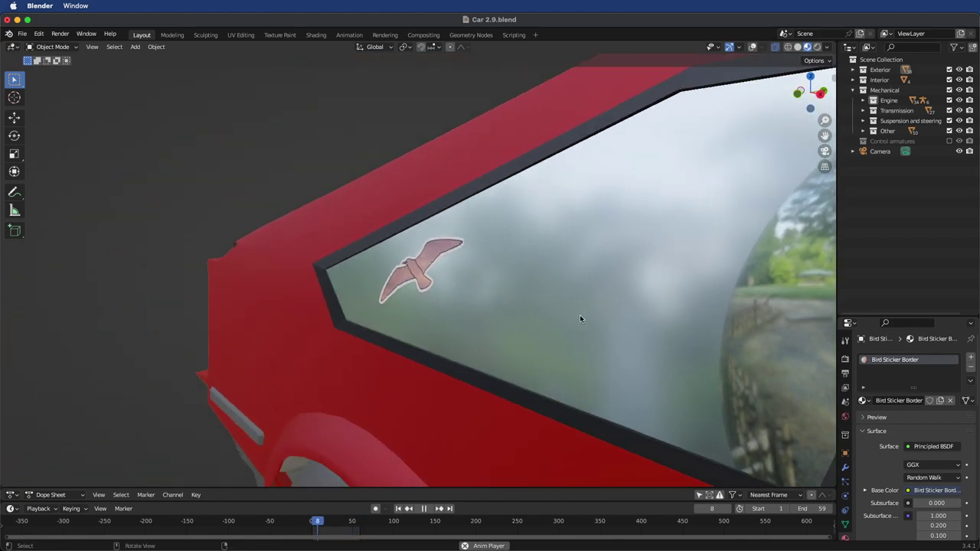
scroll(579, 314, down, 3)
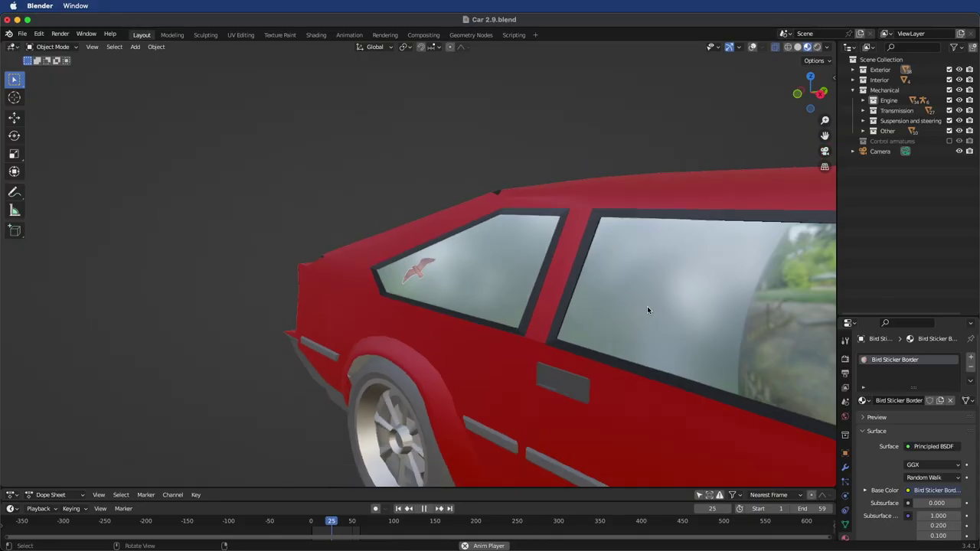
Orbit to a straight orthographic side view of the car
middle_drag(647, 308, 592, 299)
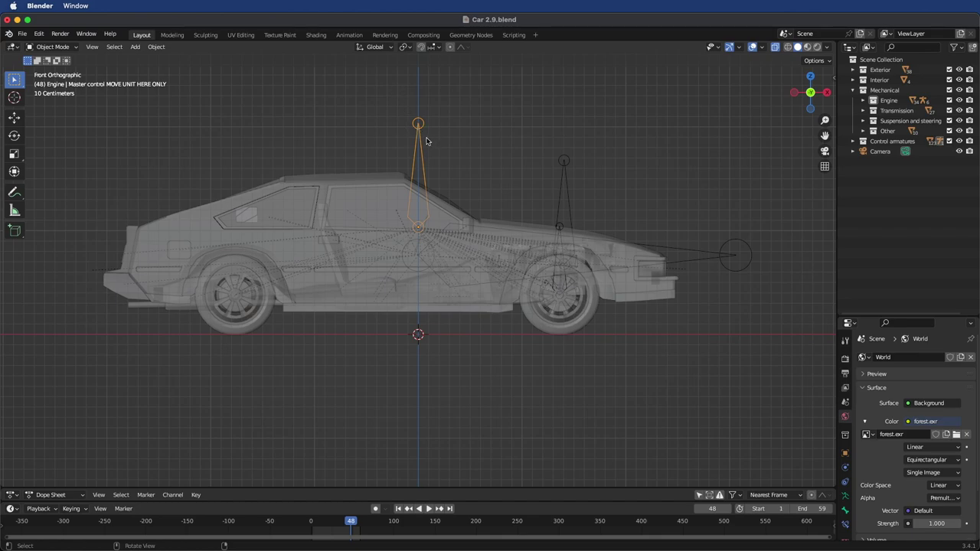
Start scaling the Engine master control, then cancel to keep its original size
key(s)
key(Escape)
middle_drag(481, 167, 580, 228)
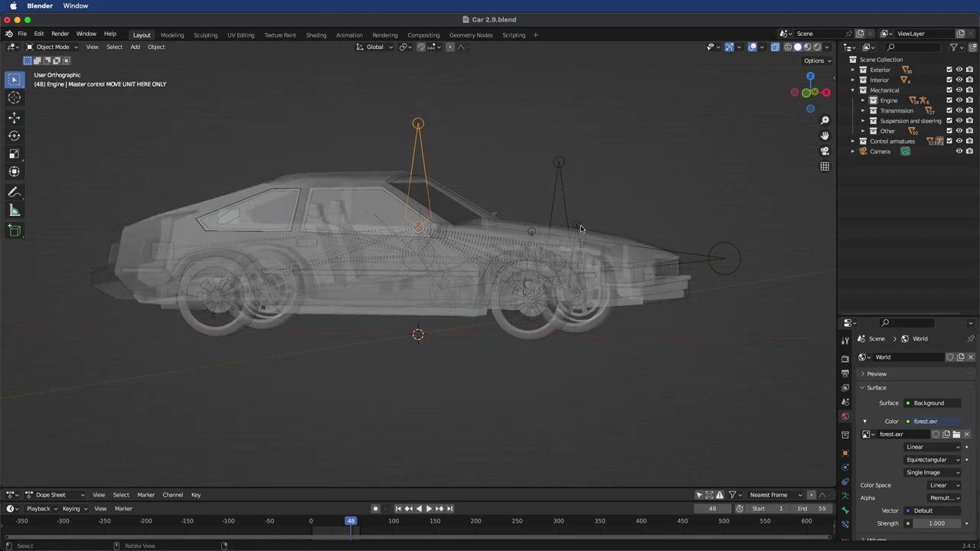
Rotate the Body control bone about the global X axis to tilt the car body
click(714, 268)
middle_drag(715, 269, 689, 257)
key(r)
key(y)
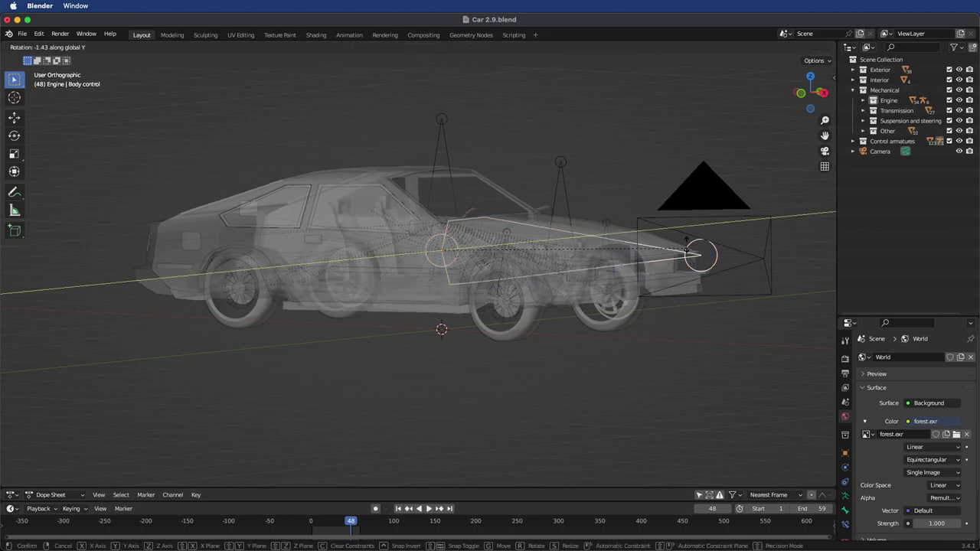
key(x)
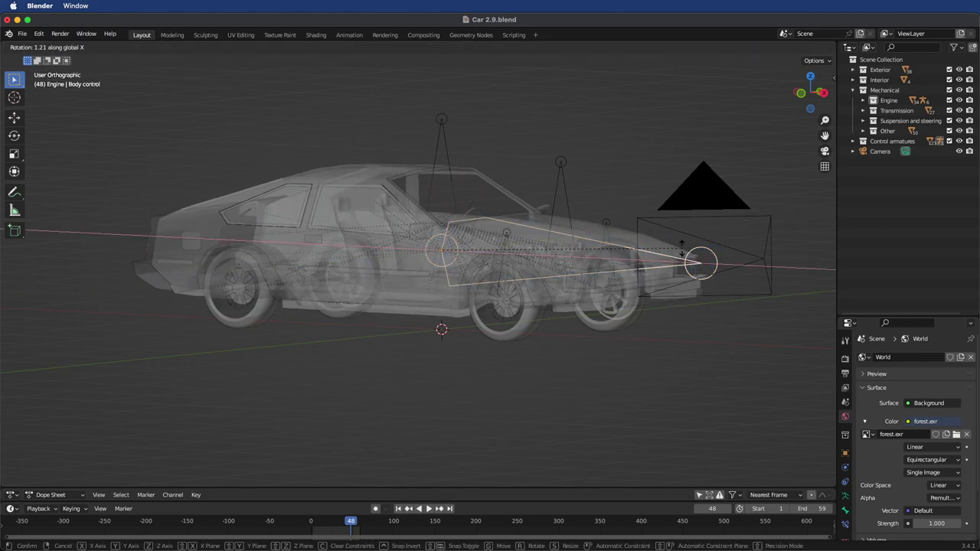
click(701, 259)
middle_drag(527, 304, 545, 326)
middle_drag(591, 295, 571, 318)
Select the Steering control bone and rotate it freely, confirming the new orientation
click(561, 175)
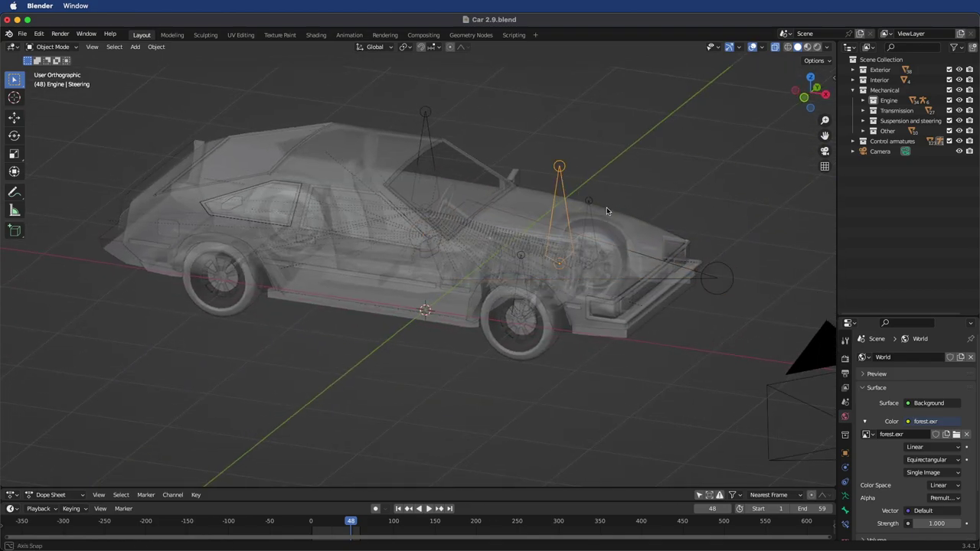
middle_drag(606, 207, 611, 209)
scroll(611, 209, up, 3)
scroll(611, 209, down, 2)
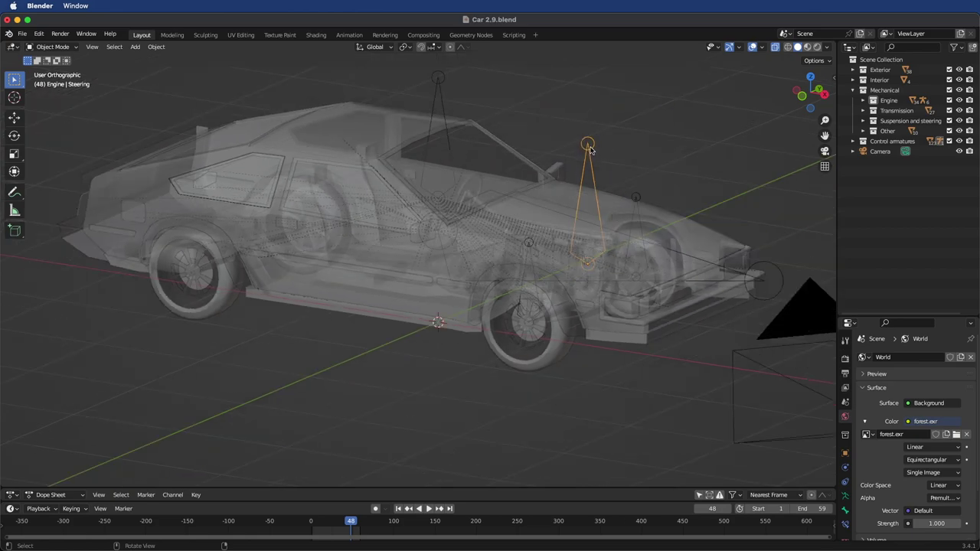
key(r)
key(r)
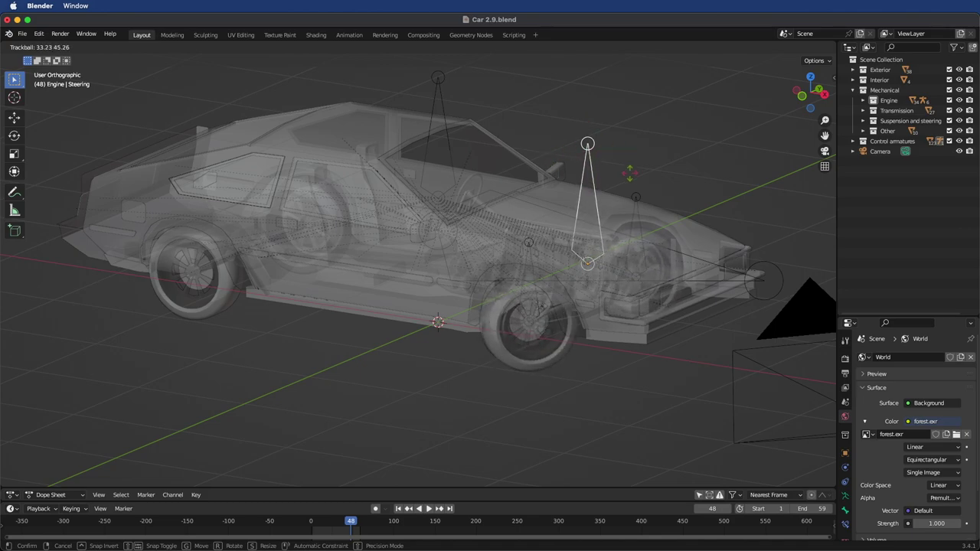
click(421, 431)
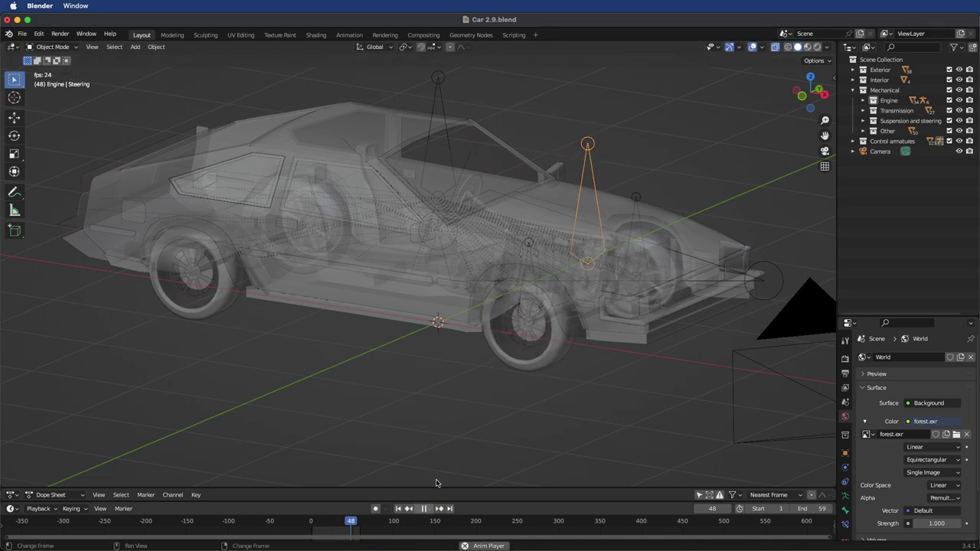
Start rotating the Steering bone again, constrained to the global Z axis
scroll(672, 205, up, 3)
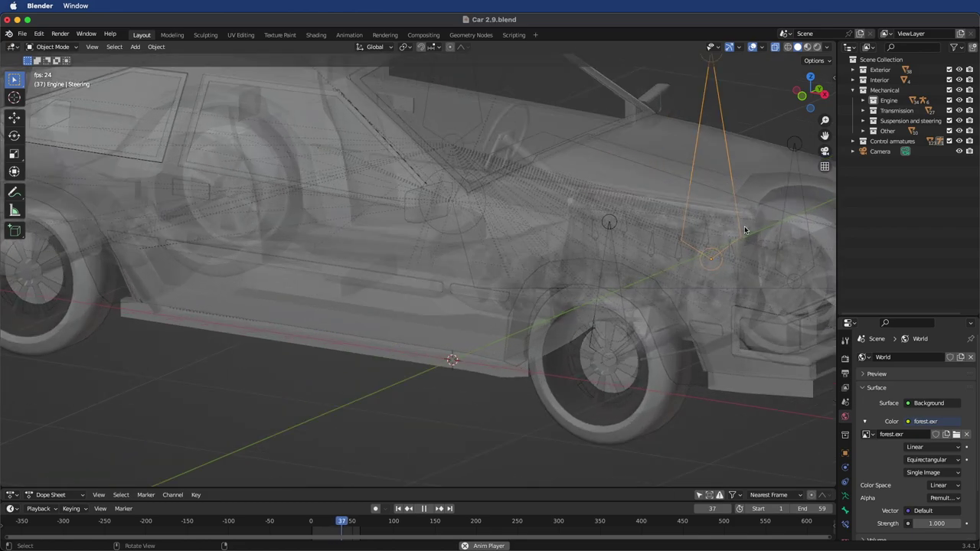
key(r)
key(z)
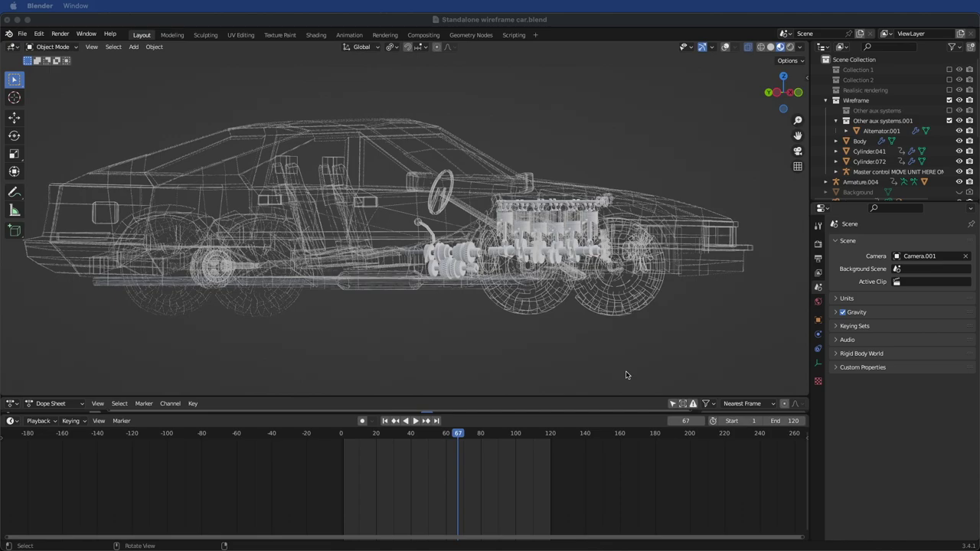
Select Cylinder.072 to show its Wireframe (0.005 m) and Build (start 6, length 150) modifiers
scroll(583, 292, up, 3)
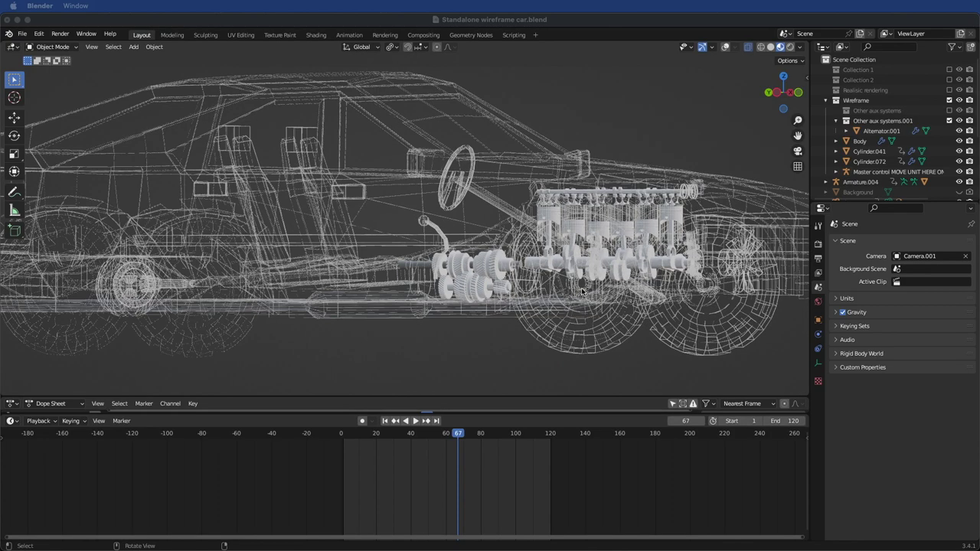
scroll(557, 274, up, 2)
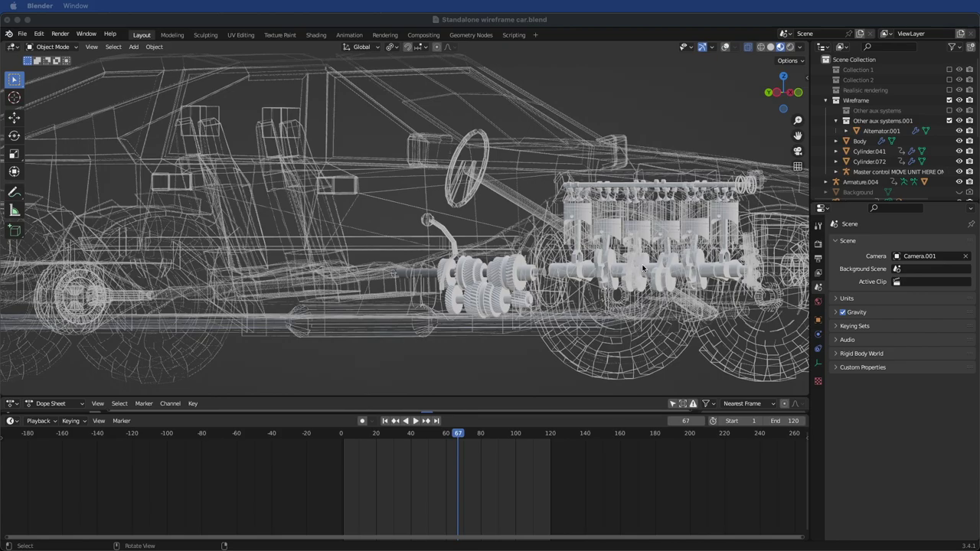
middle_drag(643, 269, 456, 304)
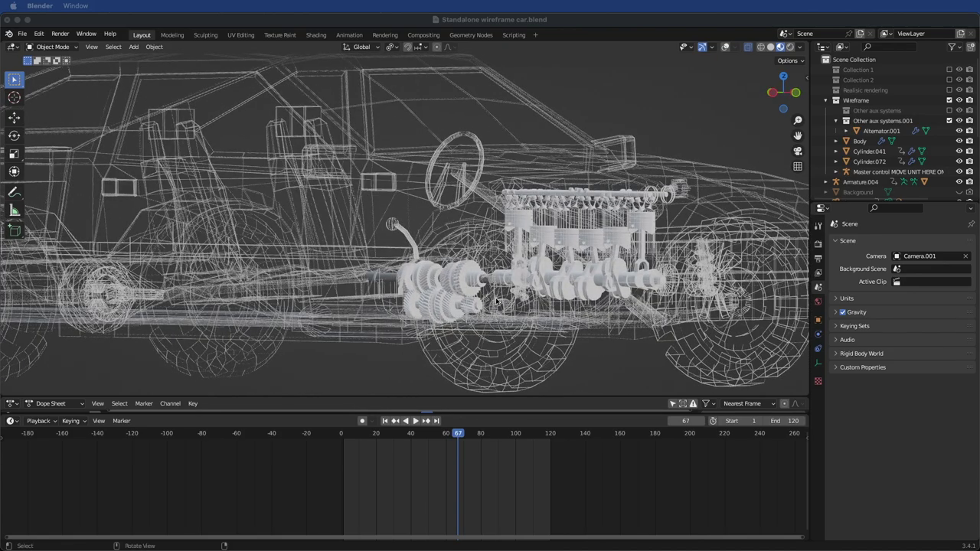
scroll(497, 301, down, 2)
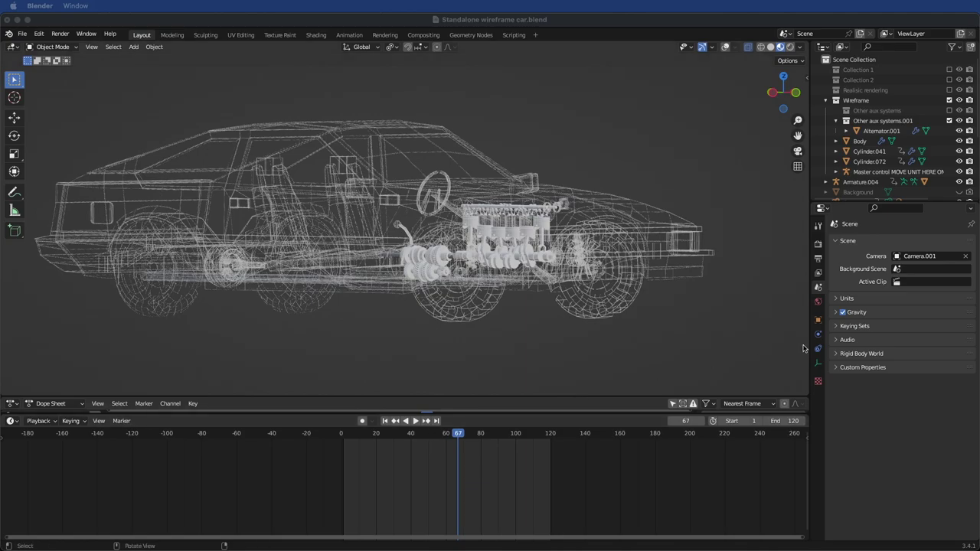
click(869, 162)
click(817, 334)
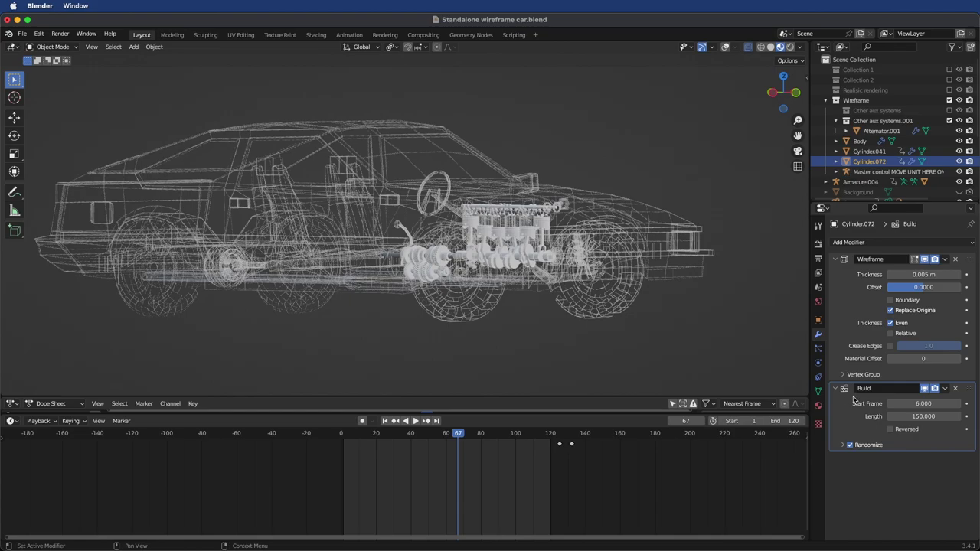
Play the build from frame 0 twice, stopping first at frame 17, then at 47
click(341, 438)
key(space)
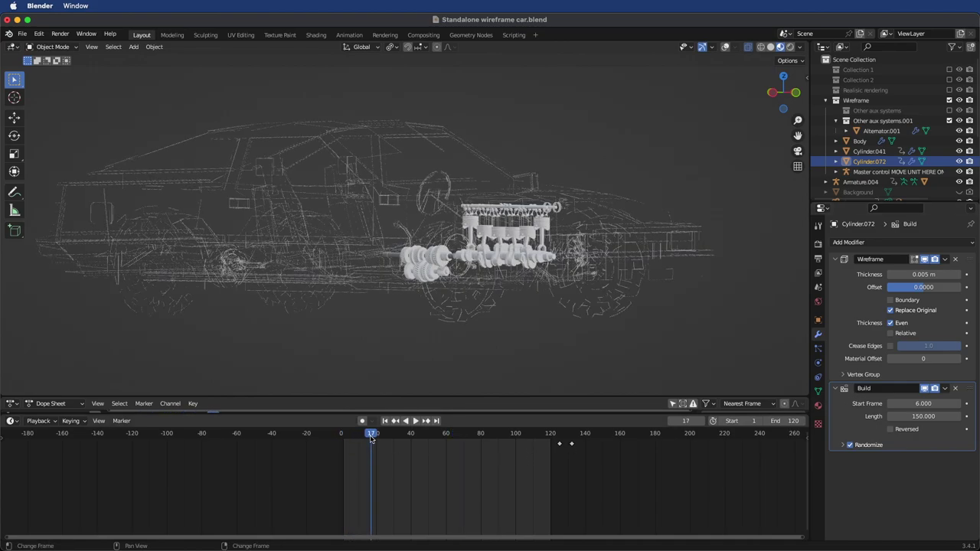
key(space)
click(346, 435)
key(space)
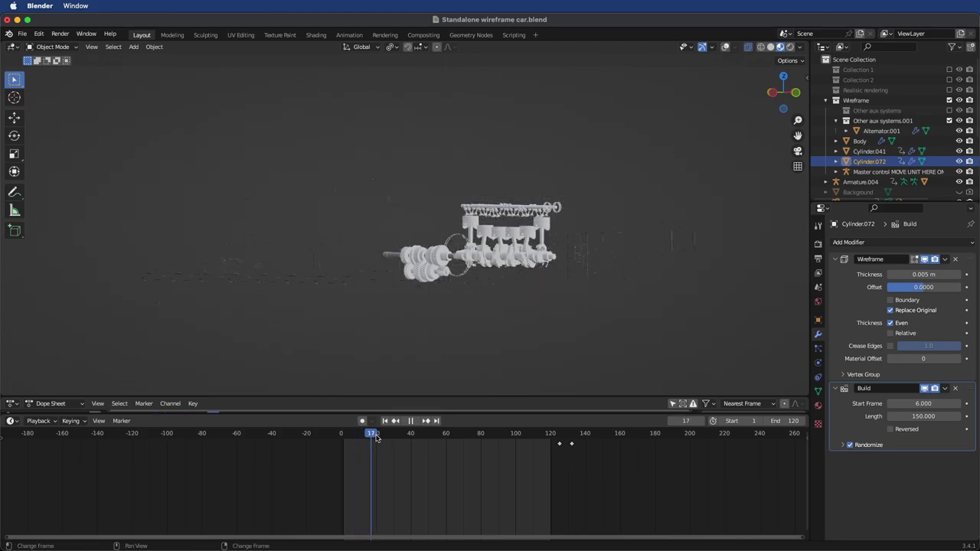
key(space)
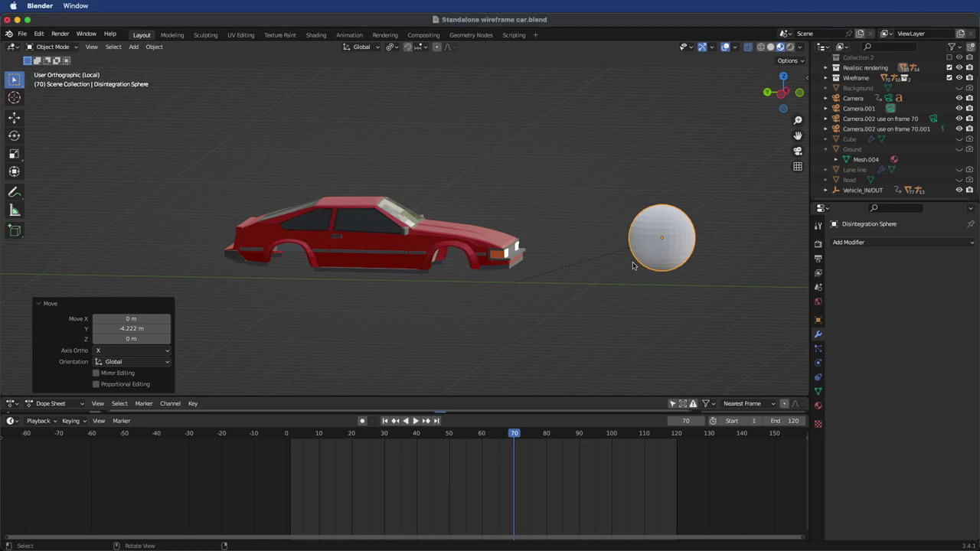
Move the Disintegration Sphere into the car body, then further into the door, shattering it
key(g)
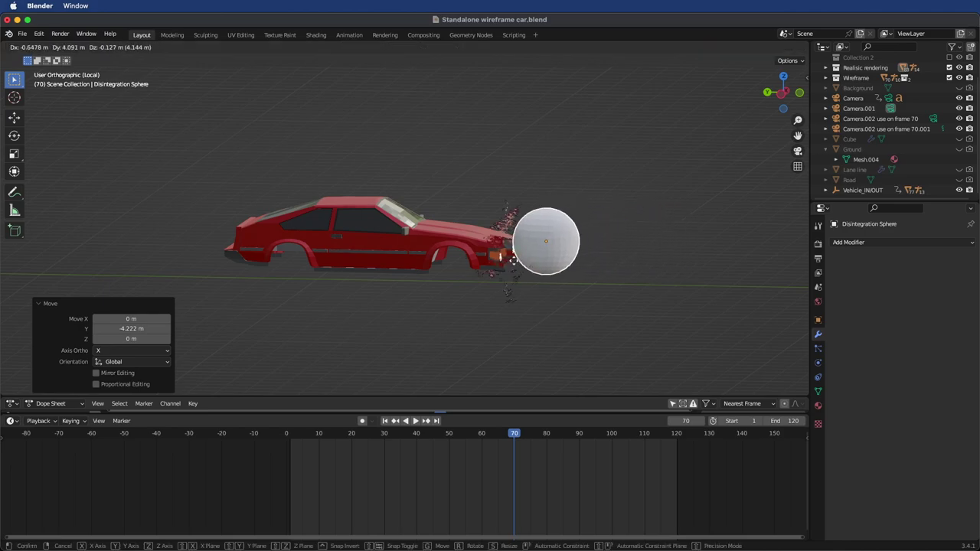
click(452, 243)
middle_drag(451, 244, 542, 254)
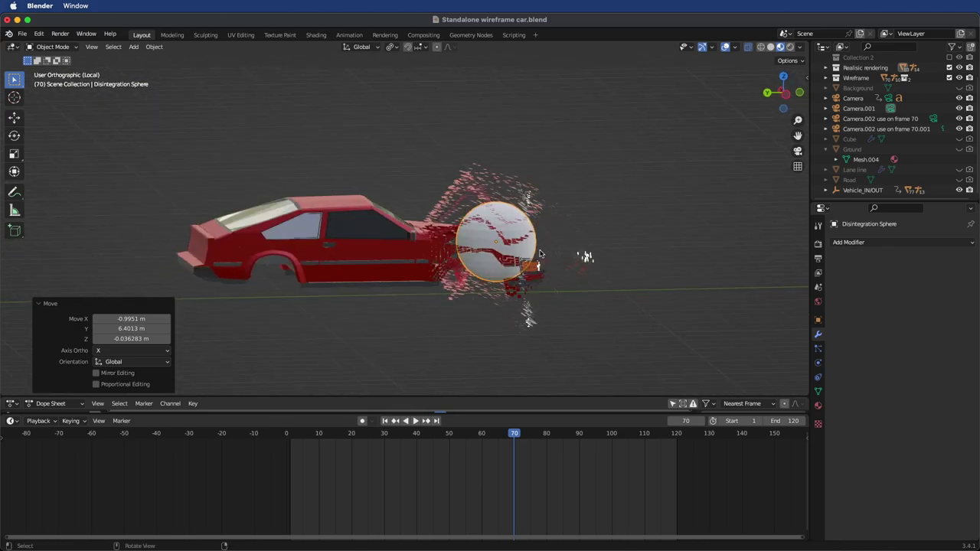
key(g)
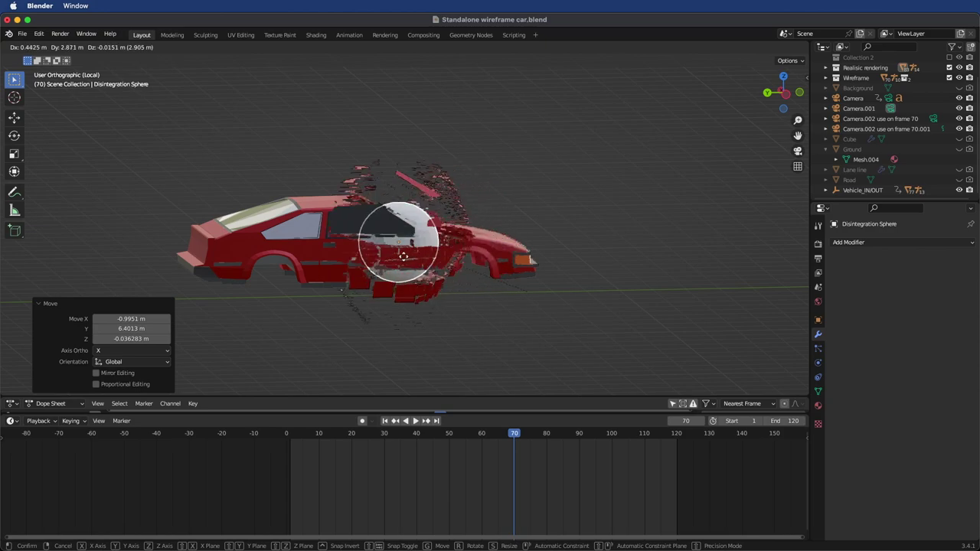
click(402, 245)
Show Body 2 Render's Geometry Nodes.001 tree in the Geometry Nodes workspace, framed fully
click(471, 35)
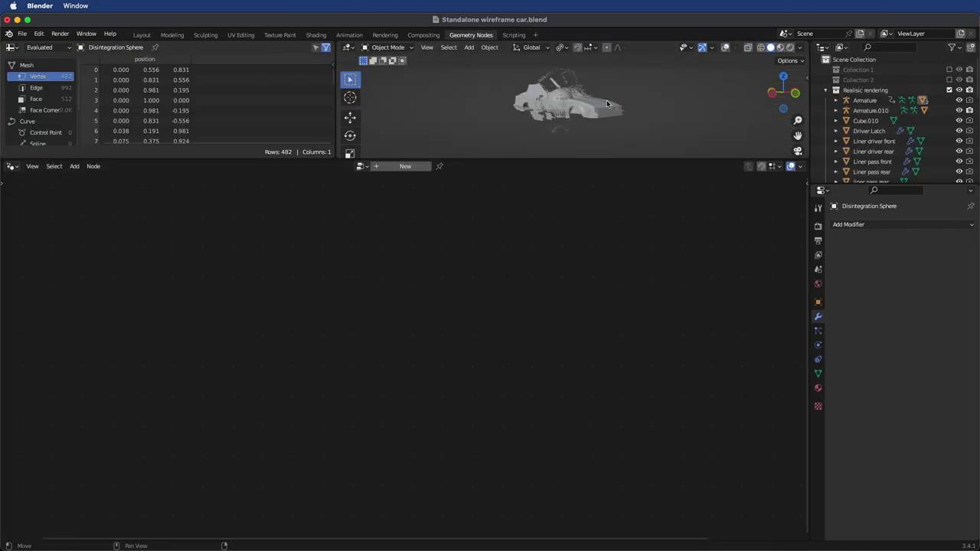
scroll(499, 311, down, 2)
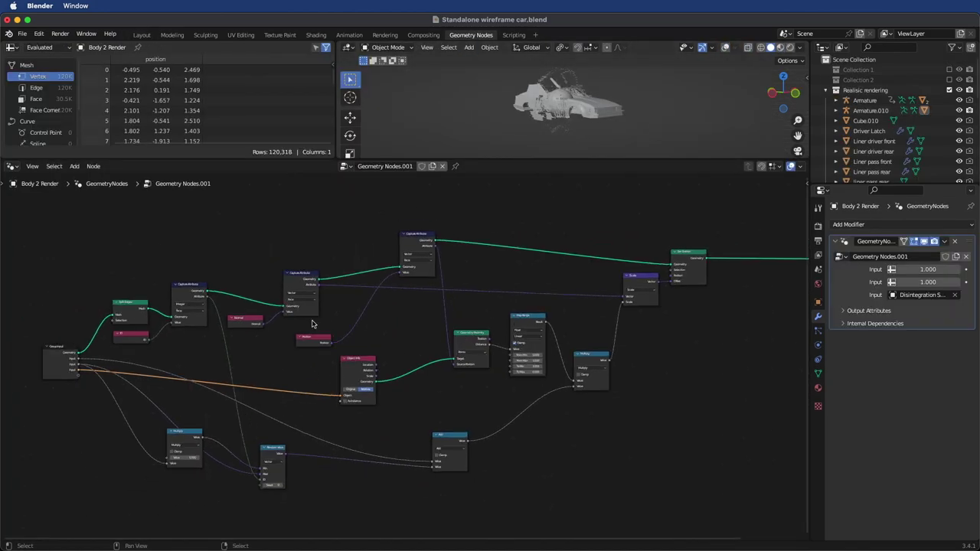
scroll(410, 476, down, 1)
scroll(410, 476, up, 1)
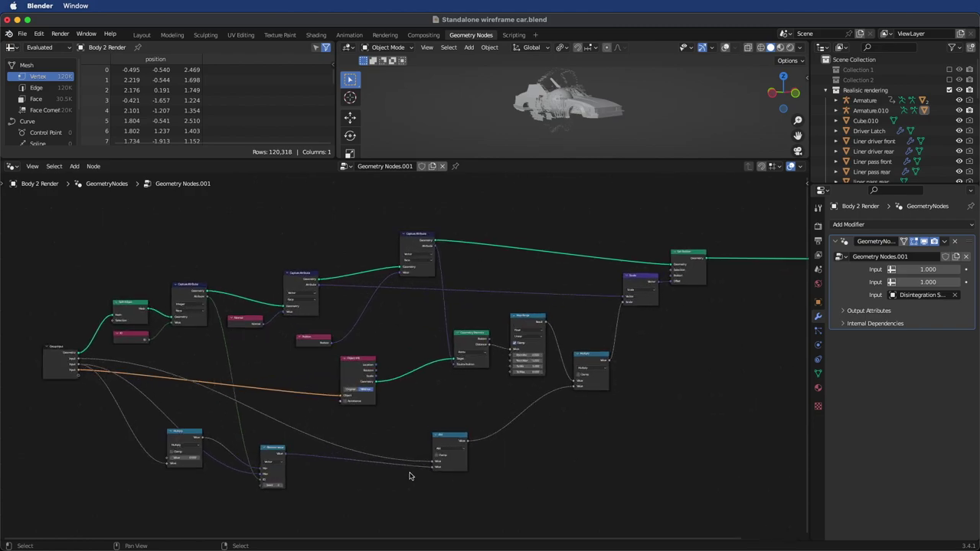